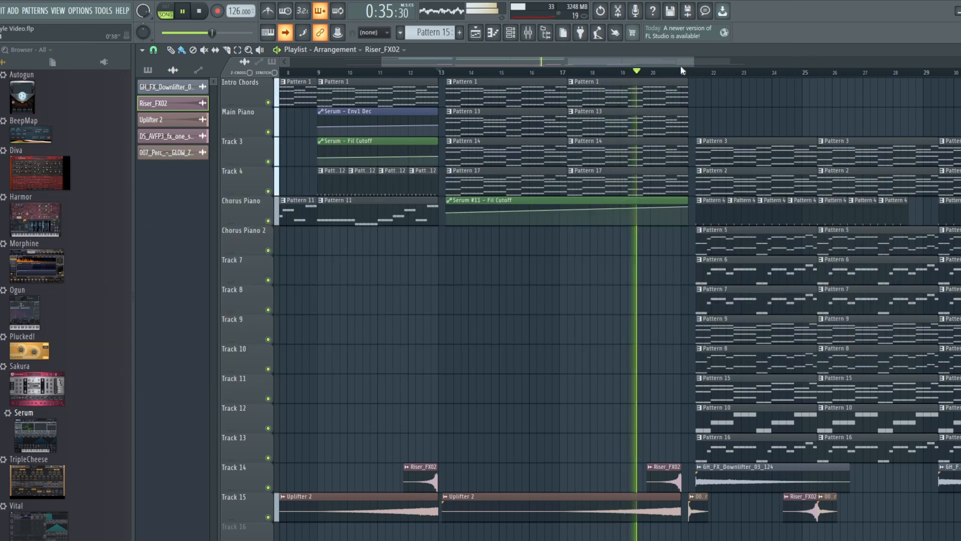
Step: Switch to pattern mode and audition Pattern 1 on its own
{"action": "left_click_drag", "start_coordinate": [681, 65], "coordinate": [745, 65]}
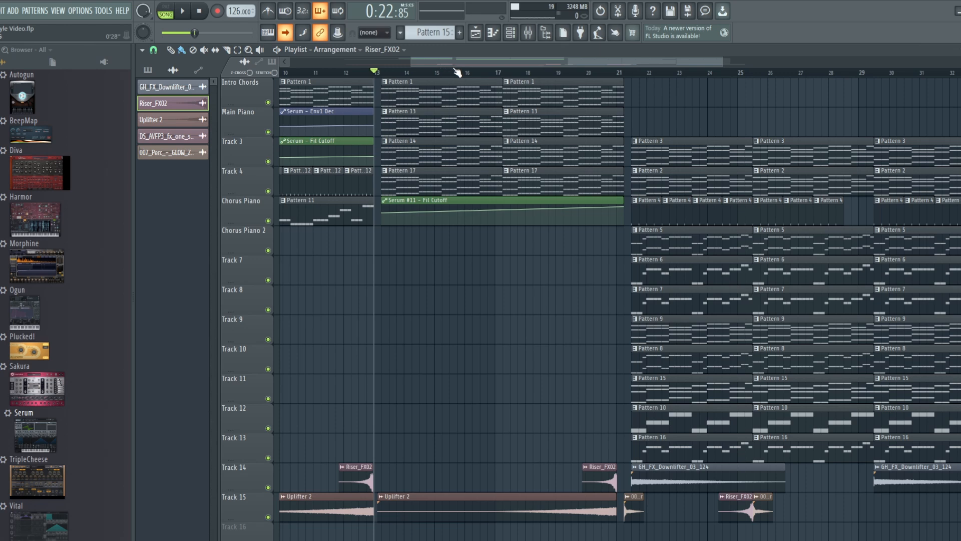
{"action": "left_click", "coordinate": [172, 8]}
{"action": "left_click", "coordinate": [412, 33]}
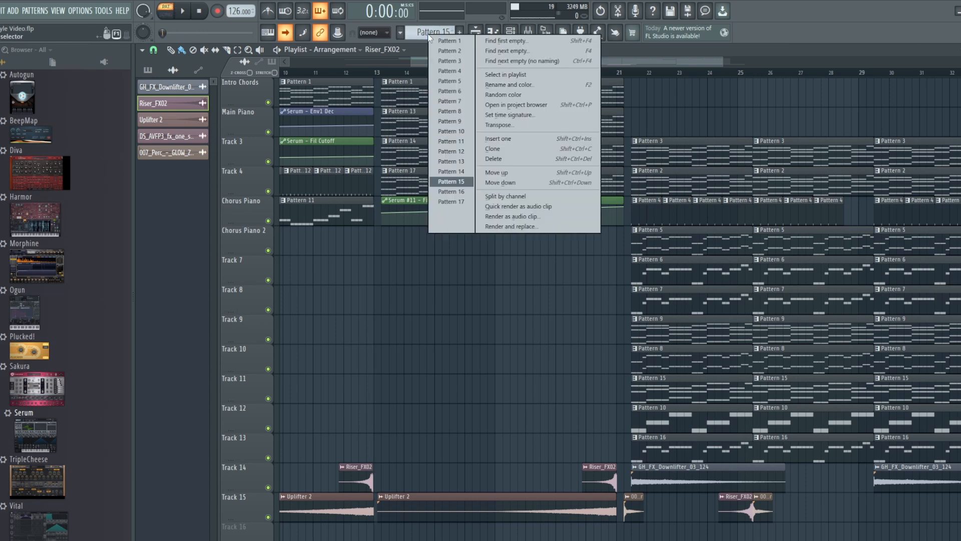
{"action": "left_click", "coordinate": [448, 39]}
{"action": "left_click", "coordinate": [183, 10]}
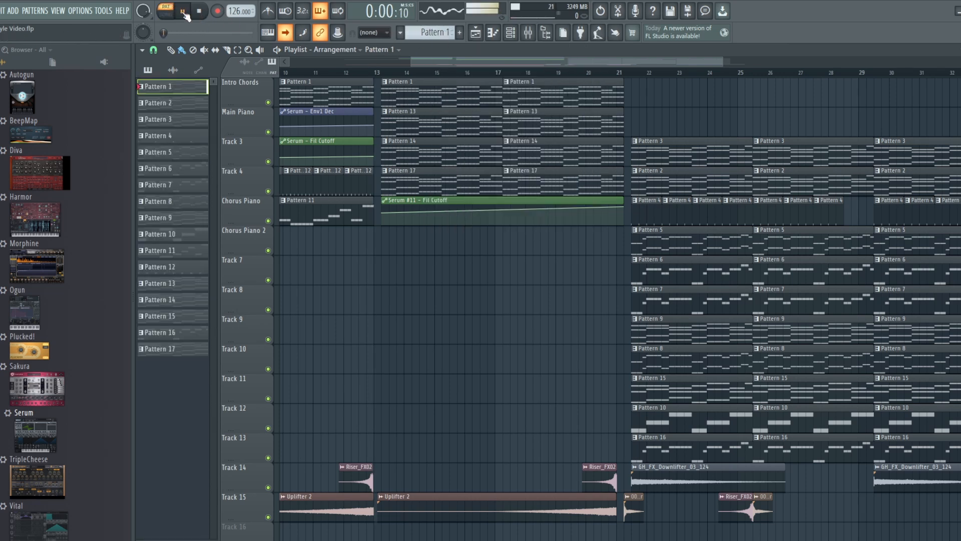
{"action": "left_click", "coordinate": [201, 12]}
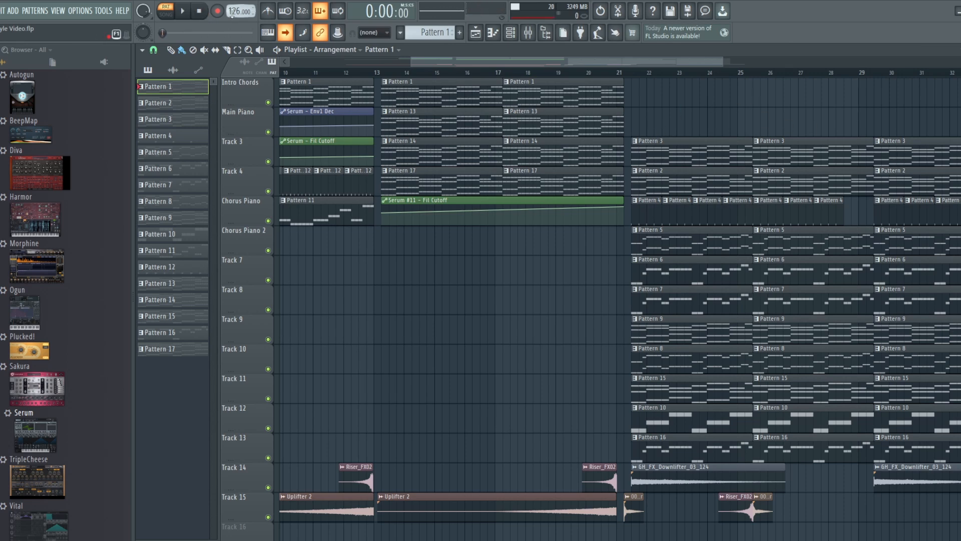
Step: Move the pattern selector to Pattern 3 and audition it alone
{"action": "scroll", "coordinate": [442, 35], "scroll_direction": "up", "scroll_amount": 2}
{"action": "left_click", "coordinate": [183, 11]}
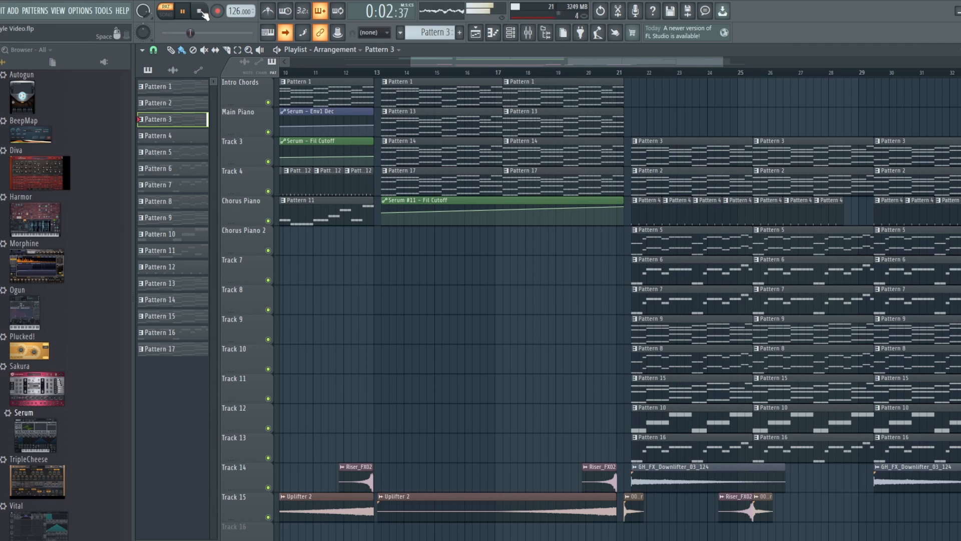
{"action": "left_click", "coordinate": [200, 12]}
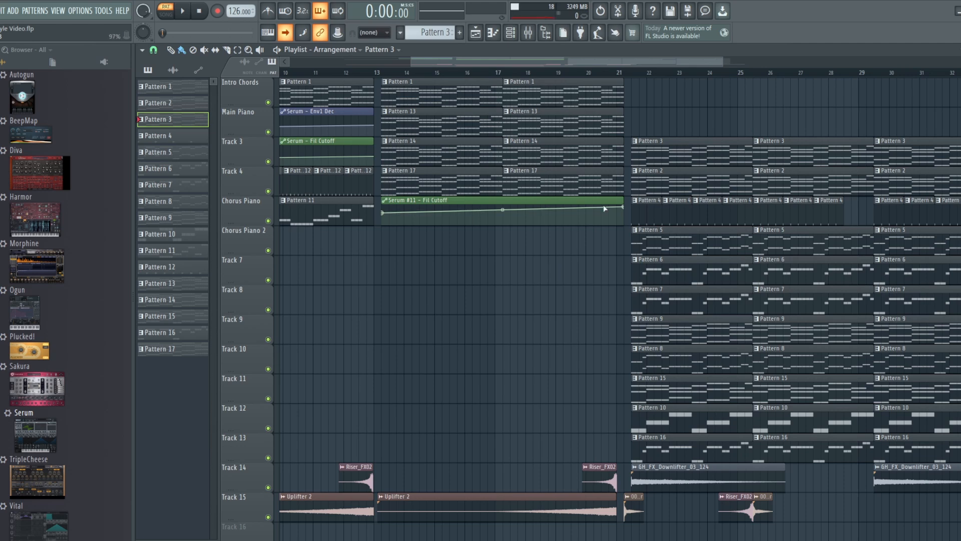
Step: Set song playback to bar 21 and scroll the playlist overview around the second section
{"action": "left_click", "coordinate": [631, 73]}
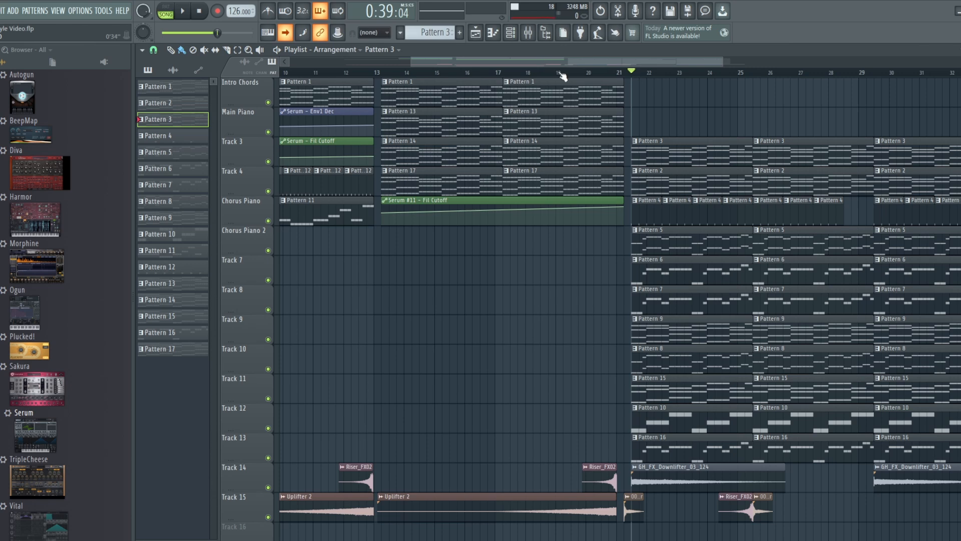
{"action": "left_click_drag", "start_coordinate": [559, 62], "coordinate": [580, 62]}
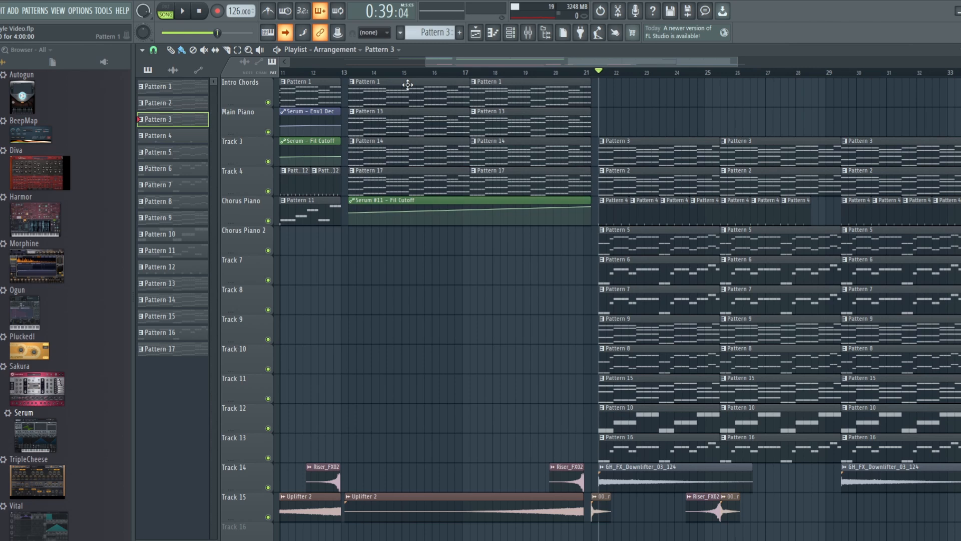
{"action": "left_click_drag", "start_coordinate": [533, 62], "coordinate": [558, 61]}
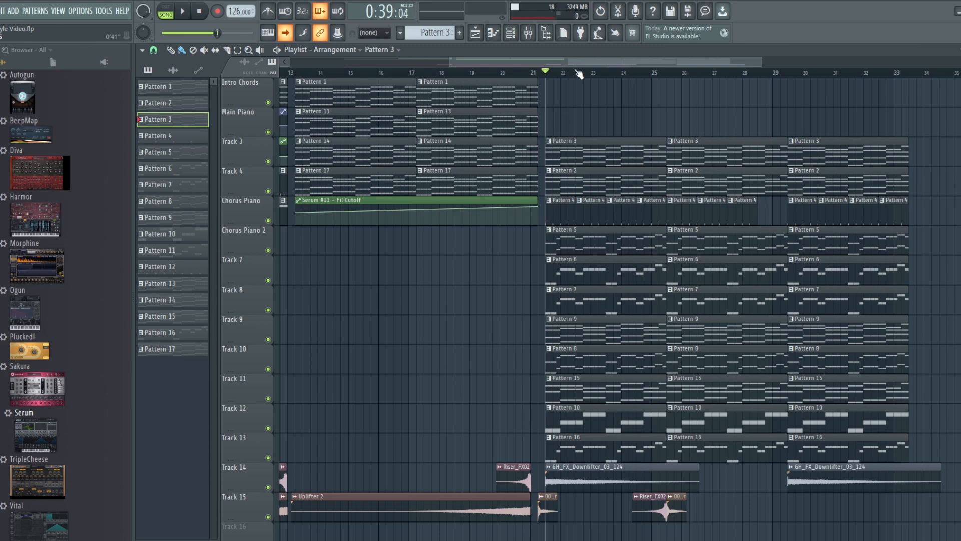
{"action": "left_click_drag", "start_coordinate": [582, 62], "coordinate": [501, 63]}
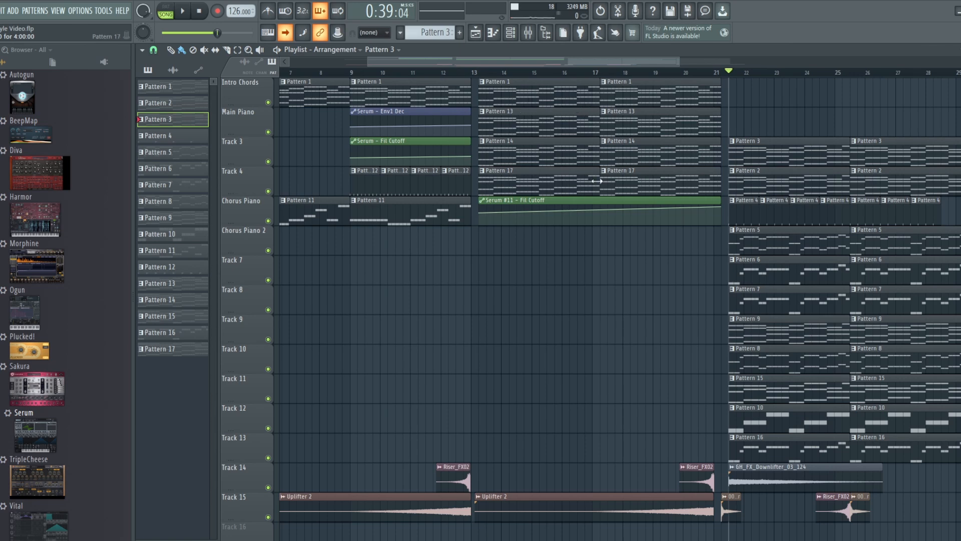
{"action": "scroll", "coordinate": [597, 101], "scroll_direction": "right", "scroll_amount": 3}
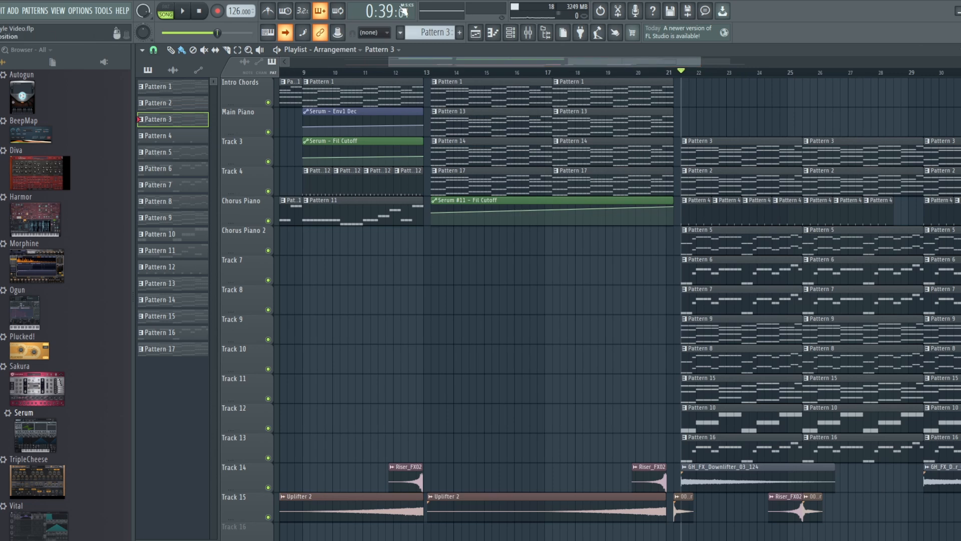
Step: Audition Patterns 13, 14 and 17 one at a time in pattern mode
{"action": "left_click_drag", "start_coordinate": [424, 33], "coordinate": [424, 25]}
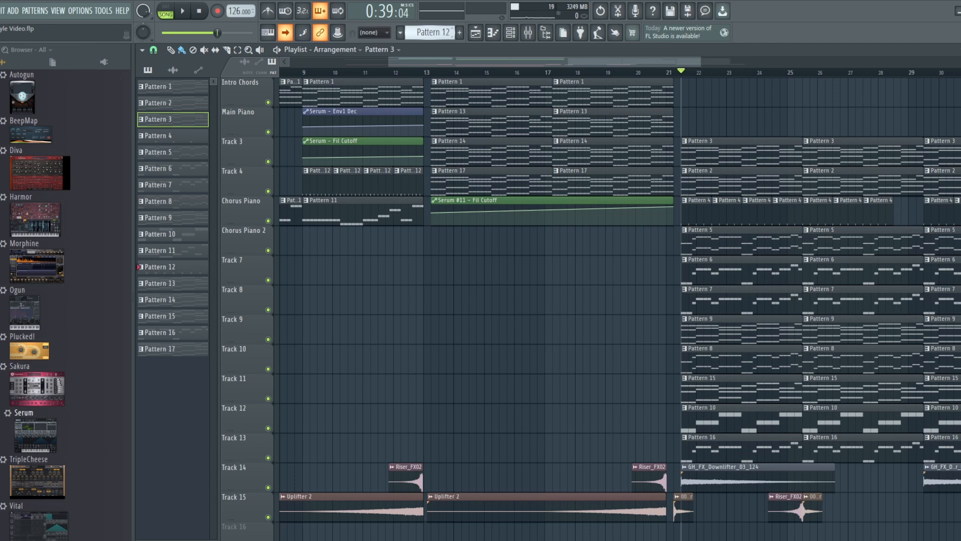
{"action": "left_click", "coordinate": [166, 11]}
{"action": "left_click", "coordinate": [182, 10]}
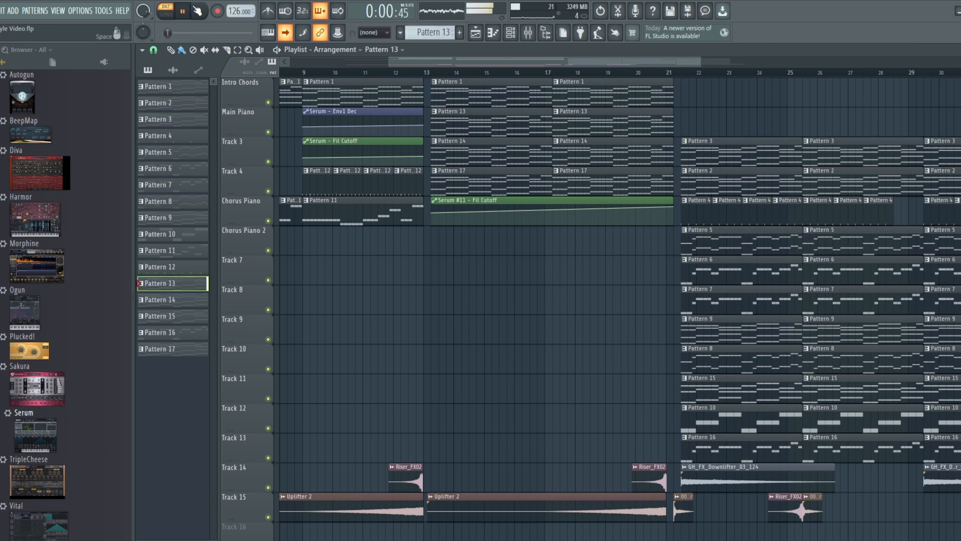
{"action": "left_click", "coordinate": [199, 11]}
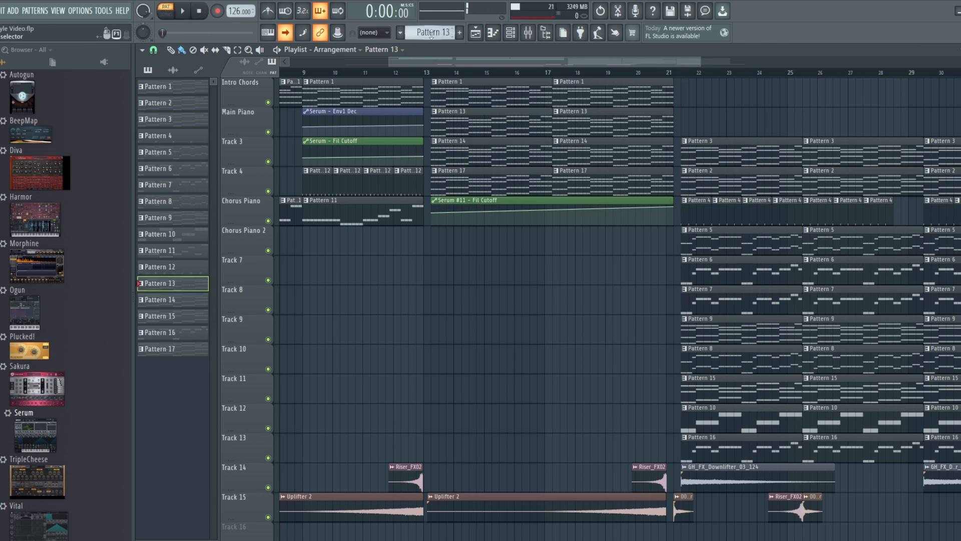
{"action": "left_click_drag", "start_coordinate": [428, 32], "coordinate": [429, 29]}
{"action": "left_click", "coordinate": [183, 11]}
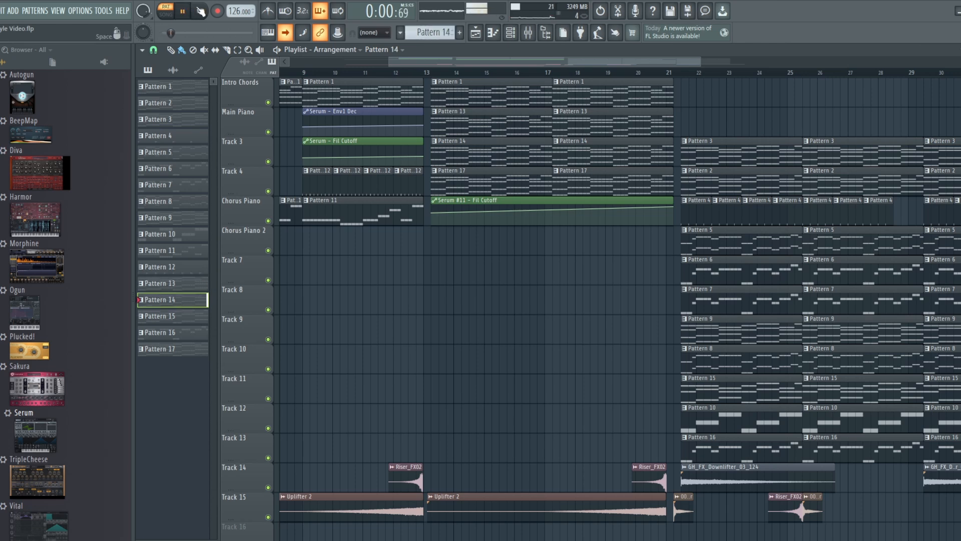
{"action": "left_click", "coordinate": [200, 11]}
{"action": "left_click_drag", "start_coordinate": [427, 32], "coordinate": [427, 28]}
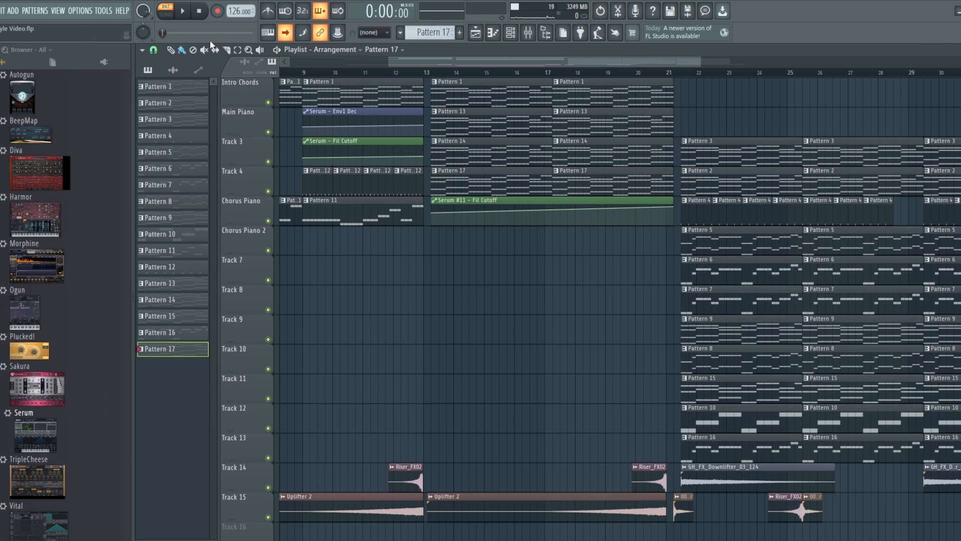
{"action": "left_click", "coordinate": [183, 11]}
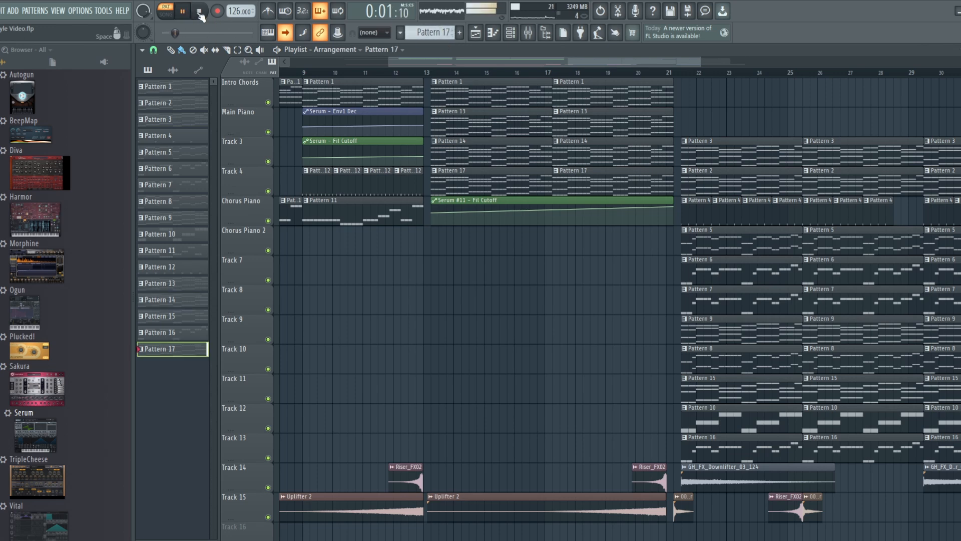
{"action": "left_click", "coordinate": [199, 11]}
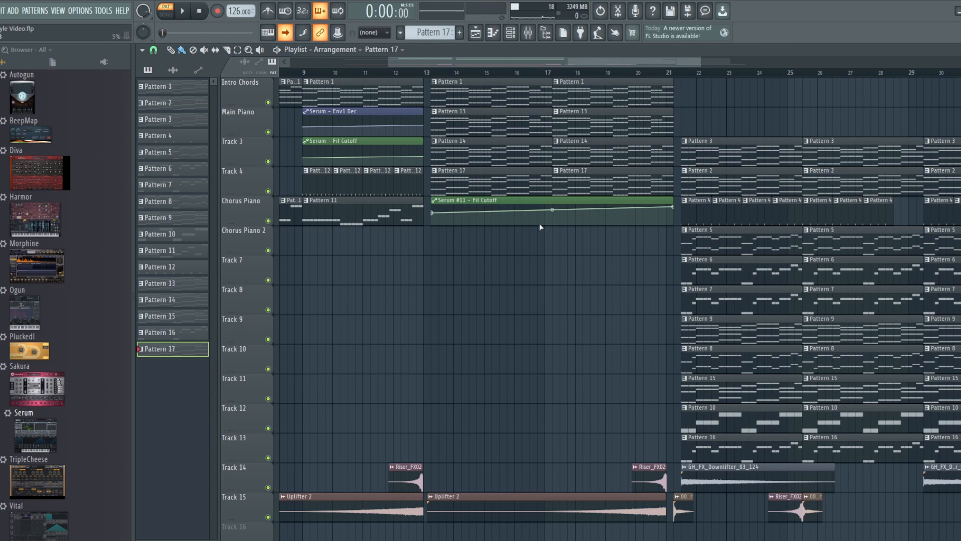
Step: Return to song mode at bar 21 and step the pattern selector back down from Pattern 17
{"action": "left_click_drag", "start_coordinate": [666, 57], "coordinate": [736, 44]}
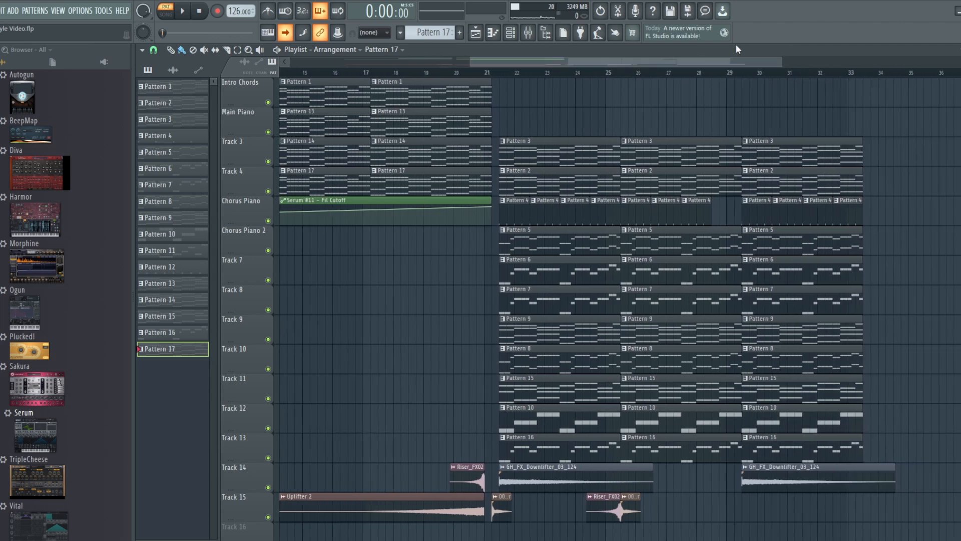
{"action": "left_click", "coordinate": [500, 74]}
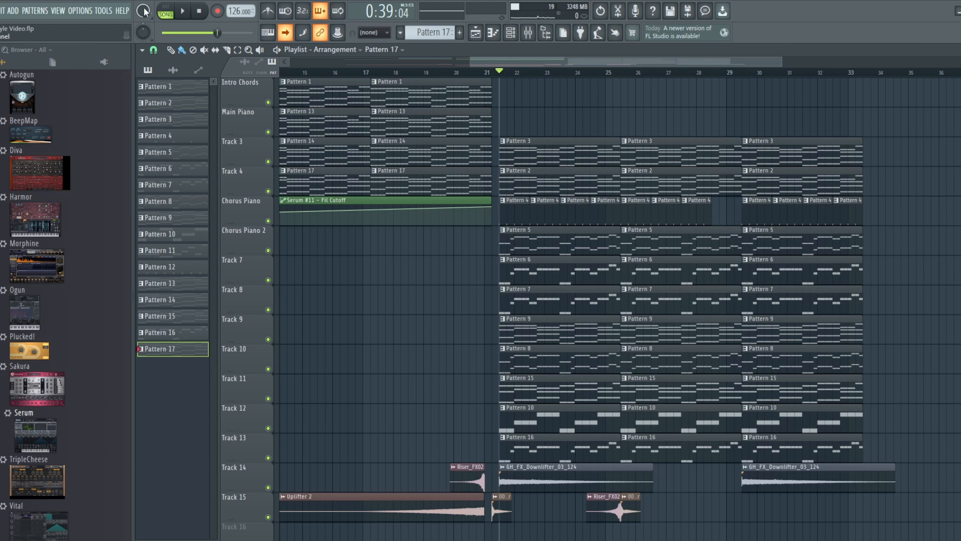
{"action": "left_click_drag", "start_coordinate": [429, 27], "coordinate": [429, 62]}
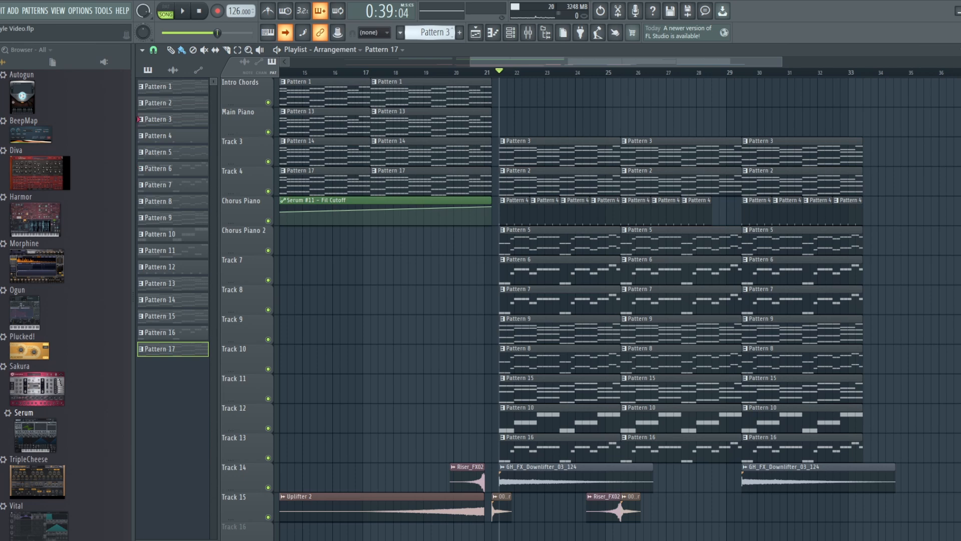
Step: Step the pattern selector forward and audition Pattern 5
{"action": "left_click", "coordinate": [184, 11]}
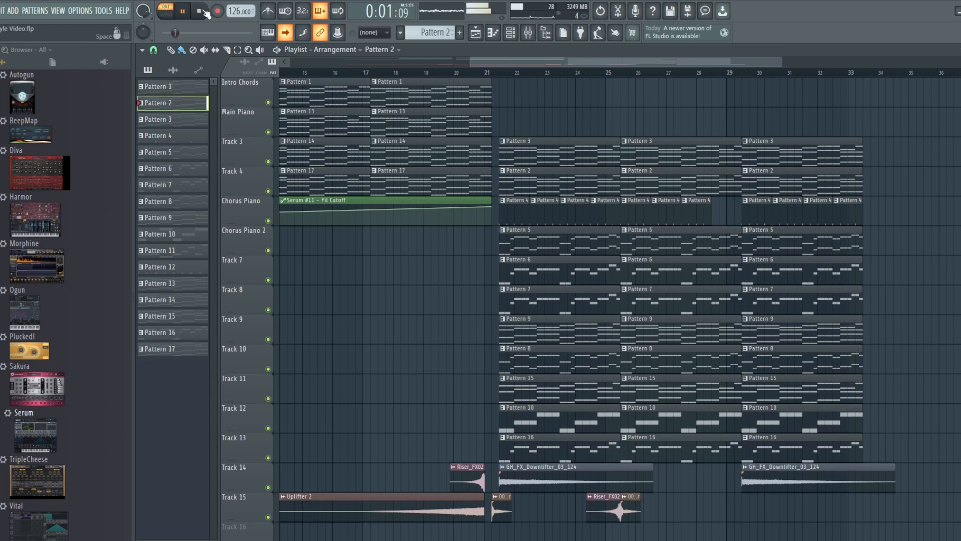
{"action": "left_click", "coordinate": [204, 11]}
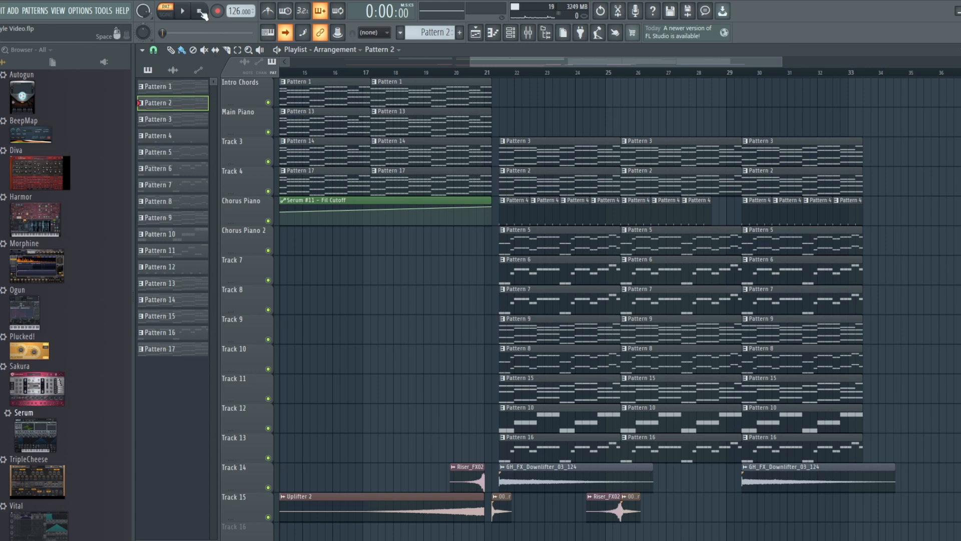
{"action": "left_click", "coordinate": [439, 29]}
{"action": "left_click_drag", "start_coordinate": [439, 29], "coordinate": [439, 21]}
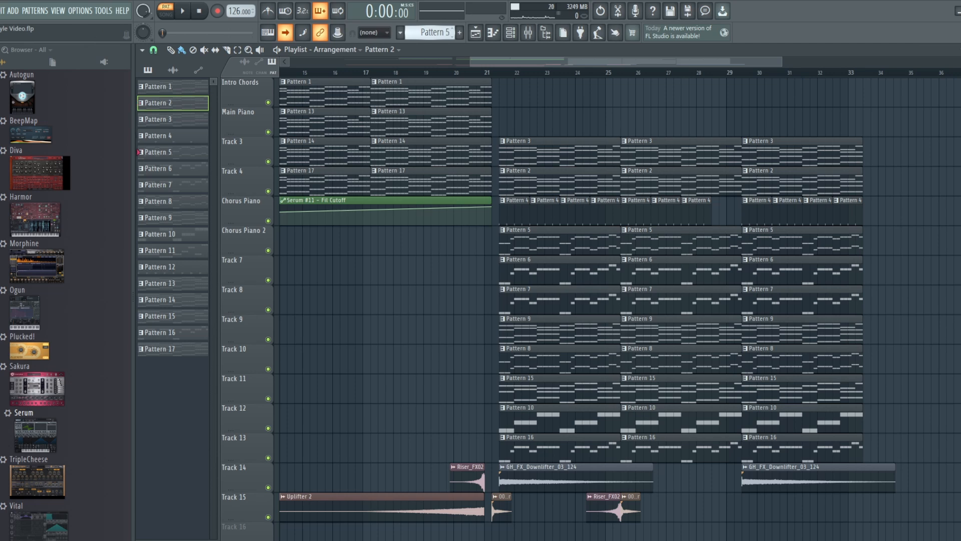
{"action": "key", "text": "space"}
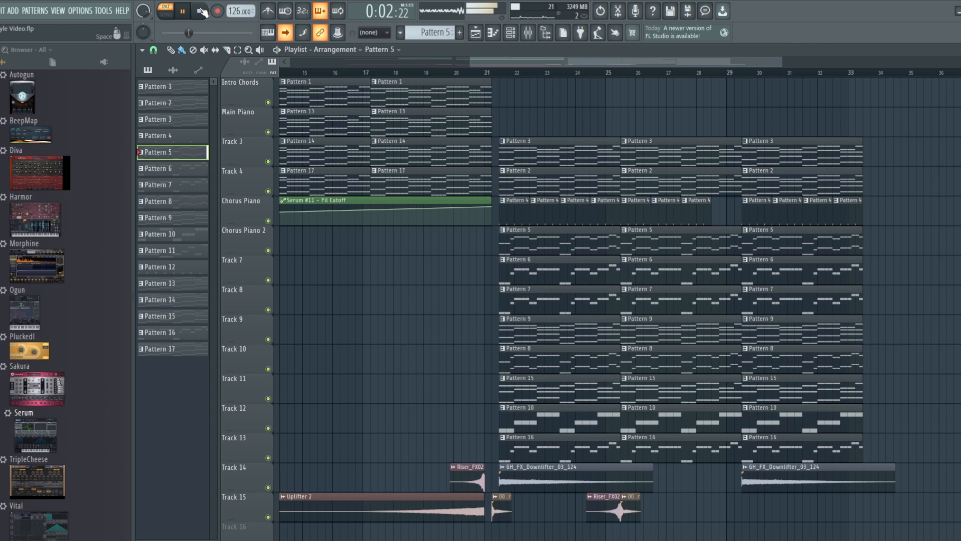
{"action": "left_click", "coordinate": [200, 11]}
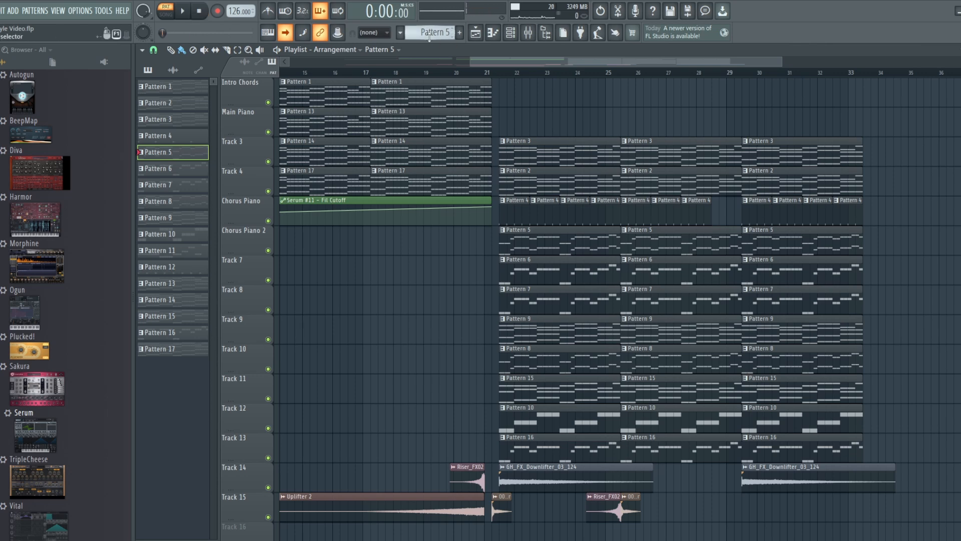
Step: Step through Pattern 6 to Pattern 7, then play and stop it
{"action": "left_click", "coordinate": [452, 30]}
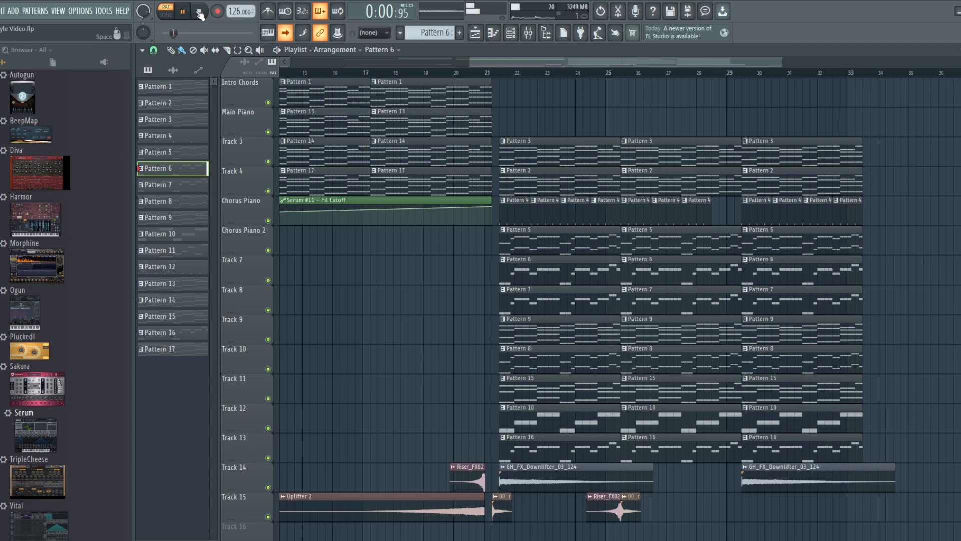
{"action": "left_click", "coordinate": [452, 30]}
{"action": "left_click", "coordinate": [183, 10]}
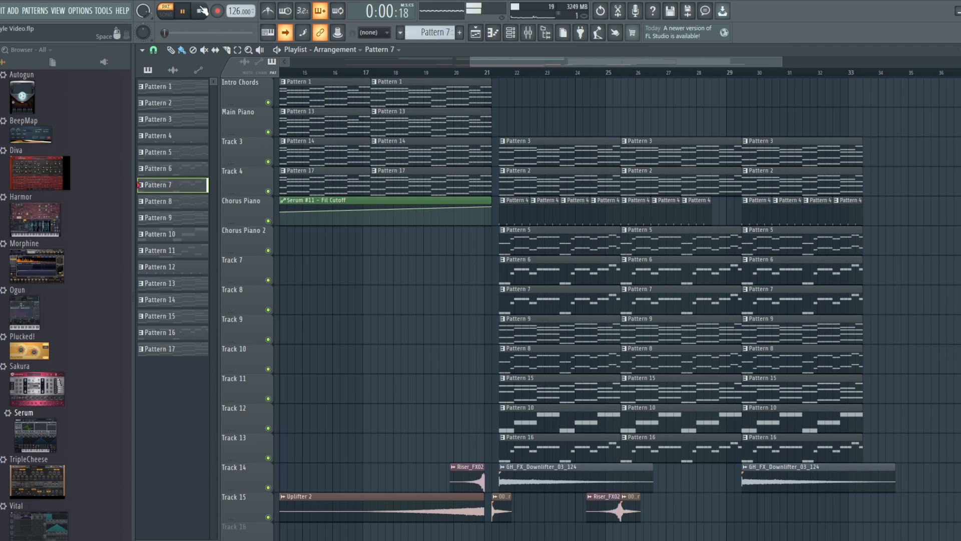
{"action": "left_click", "coordinate": [201, 11]}
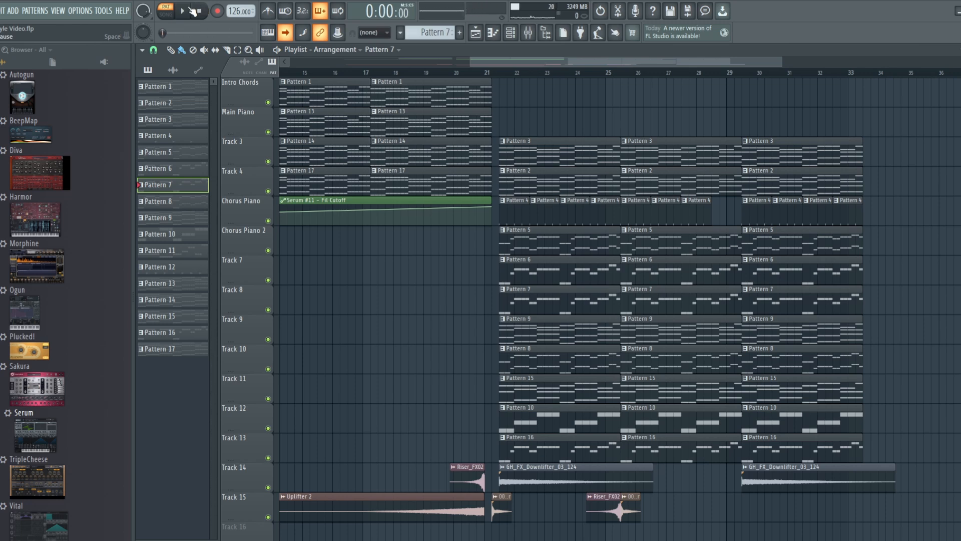
Step: Inspect the Synth Lead 1 Serum patch's FX and OSC pages
{"action": "left_click", "coordinate": [511, 32]}
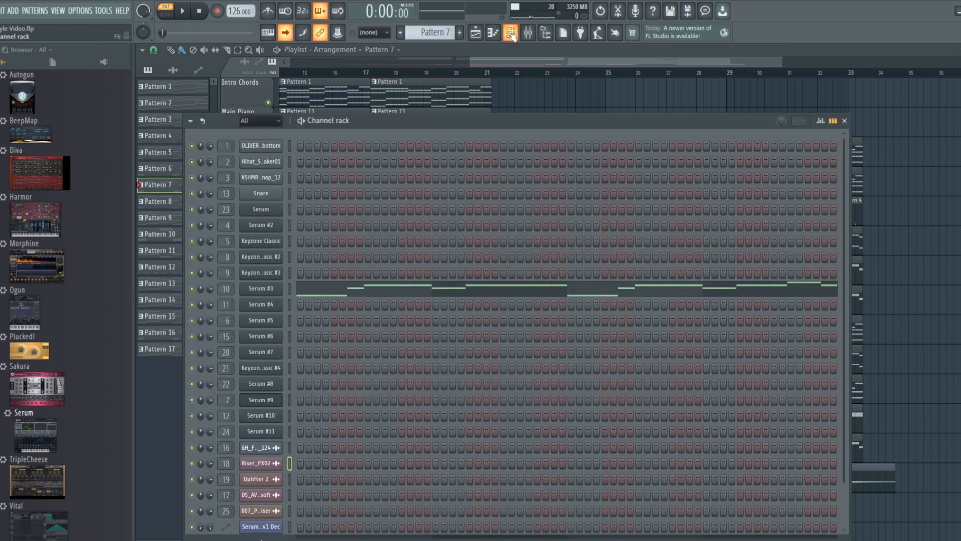
{"action": "left_click", "coordinate": [257, 289]}
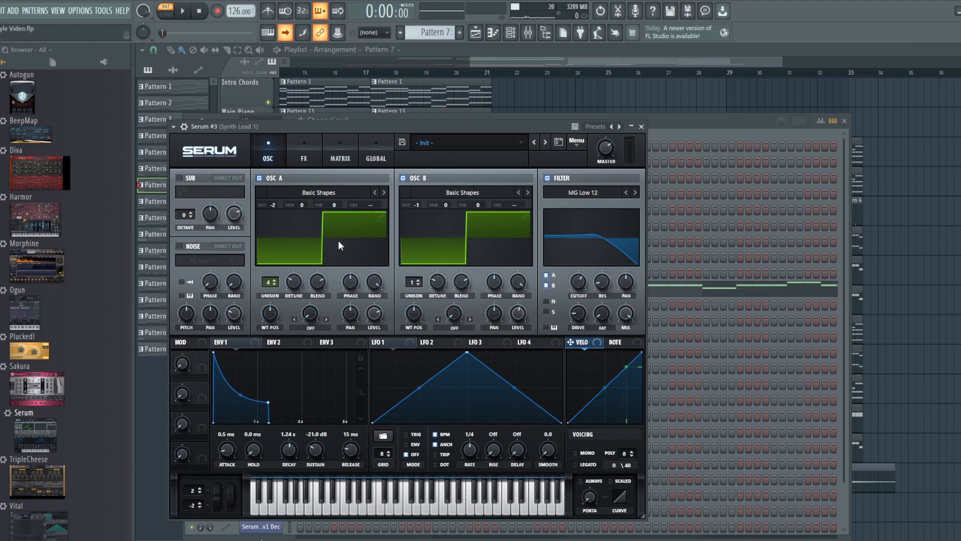
{"action": "left_click", "coordinate": [302, 141]}
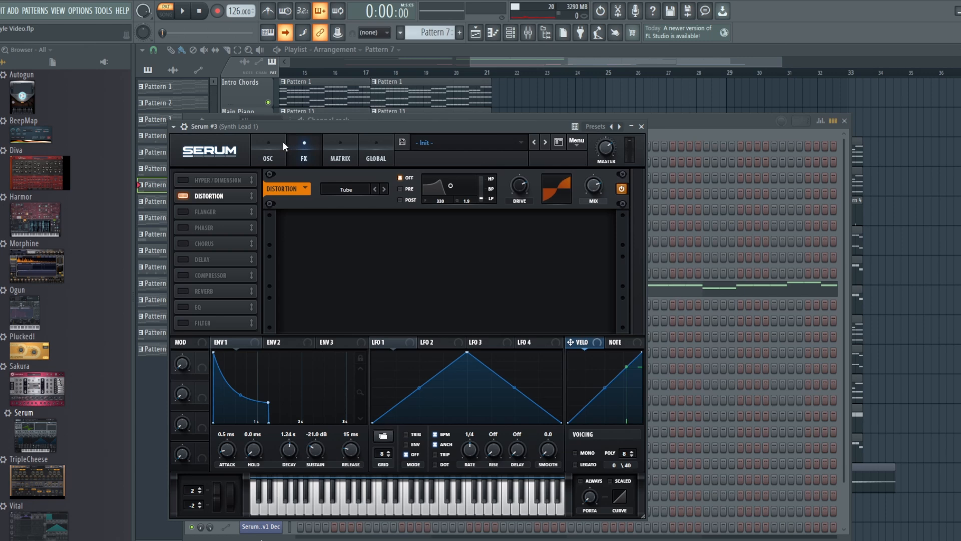
{"action": "left_click", "coordinate": [282, 141]}
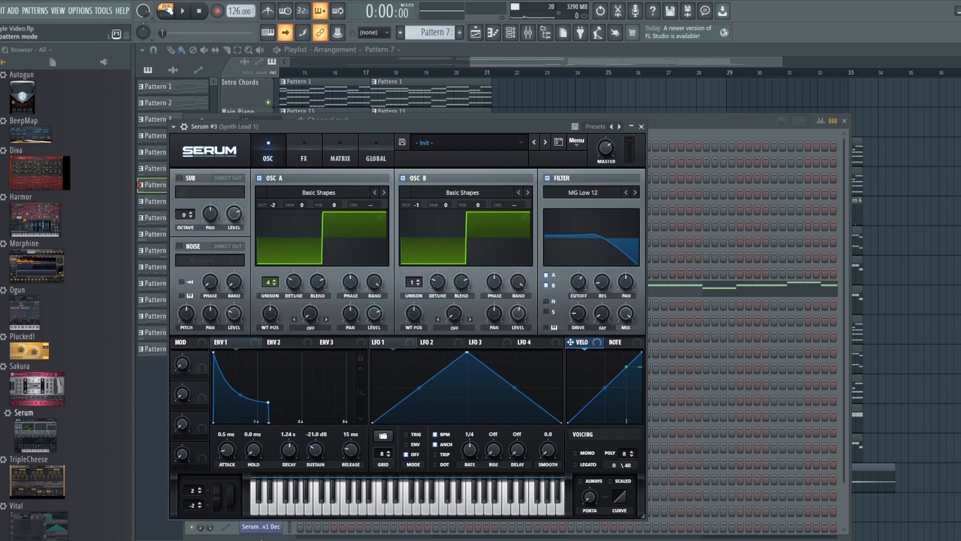
Step: Back in the playlist, play and stop Pattern 8, then reopen the channel rack
{"action": "left_click", "coordinate": [589, 57]}
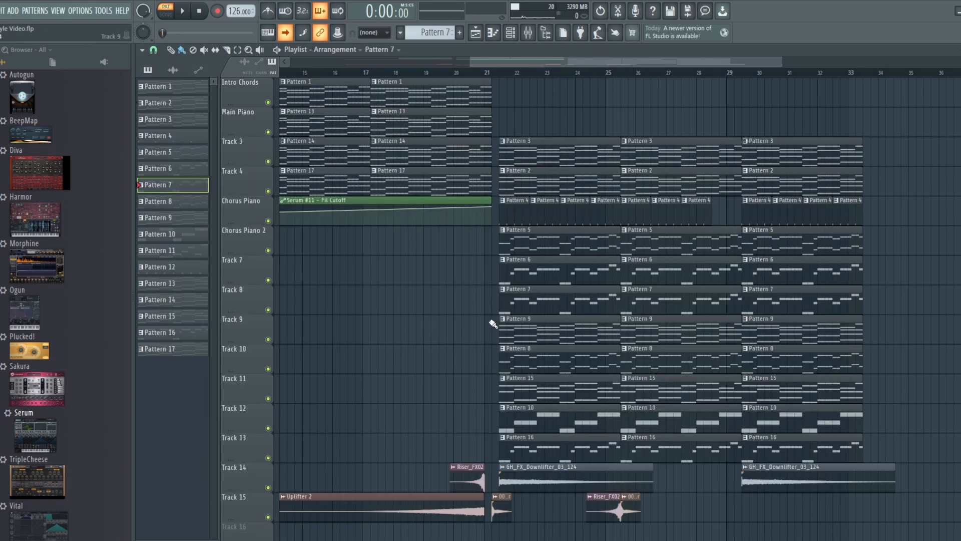
{"action": "scroll", "coordinate": [428, 33], "scroll_direction": "down", "scroll_amount": 1}
{"action": "left_click", "coordinate": [183, 11]}
{"action": "key", "text": "space"}
{"action": "left_click", "coordinate": [511, 32]}
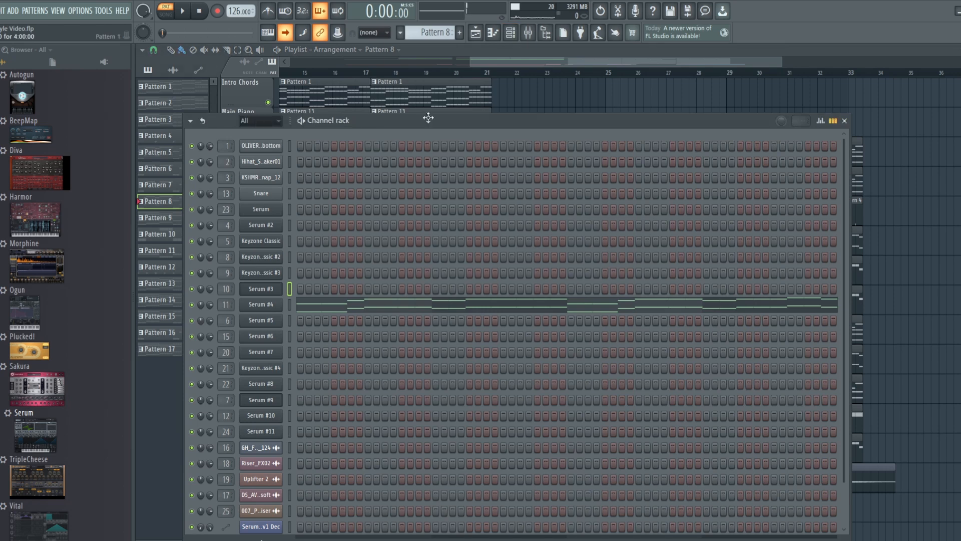
Step: Inspect Synth Lead 2 (Serum #4) FX distortion and OSC pages, then show the playlist
{"action": "left_click", "coordinate": [258, 306]}
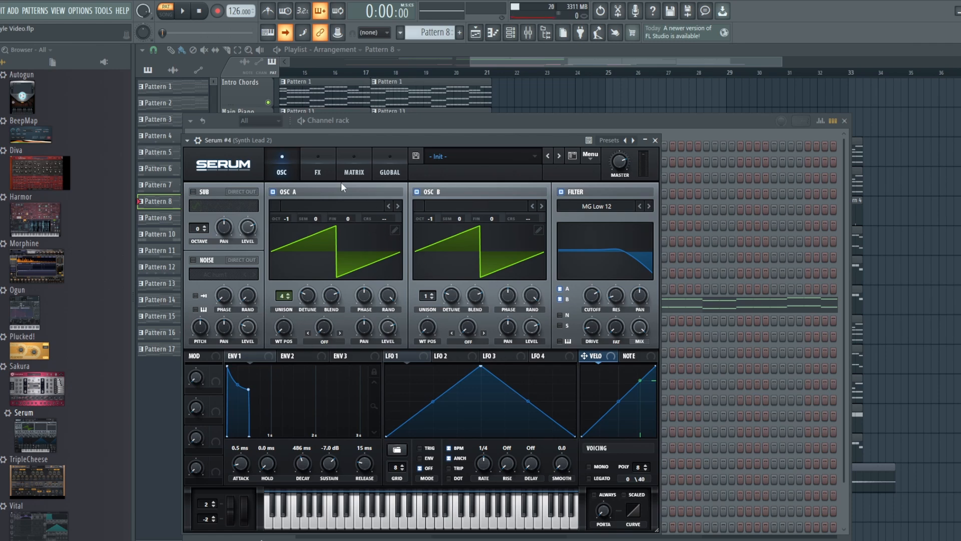
{"action": "left_click", "coordinate": [317, 170]}
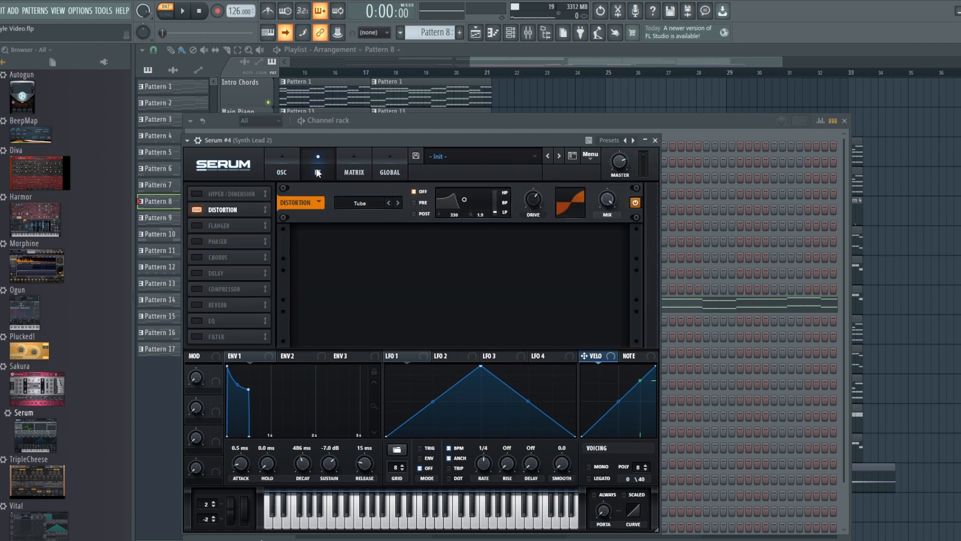
{"action": "left_click", "coordinate": [285, 164]}
{"action": "left_click", "coordinate": [476, 33]}
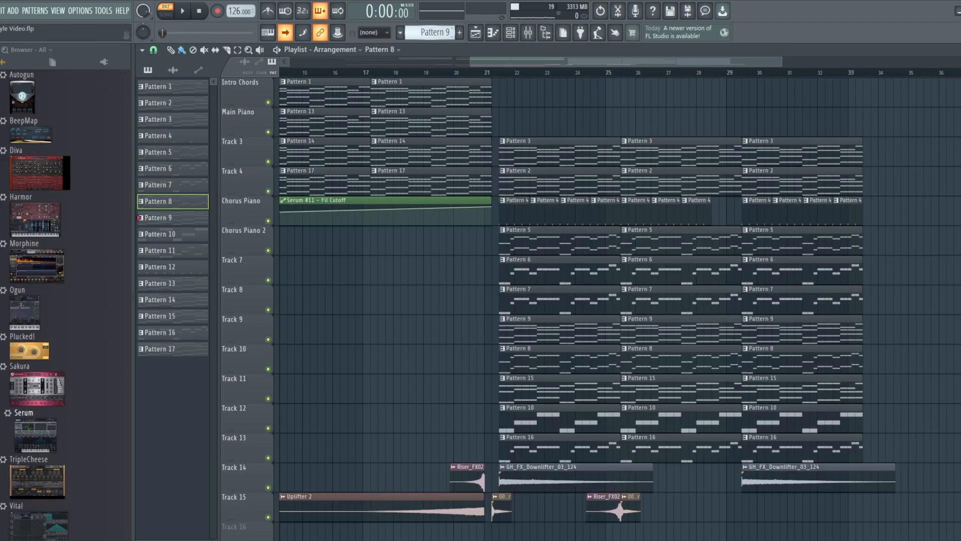
Step: Audition Patterns 9 and 10 in turn
{"action": "key", "text": "KP_Add"}
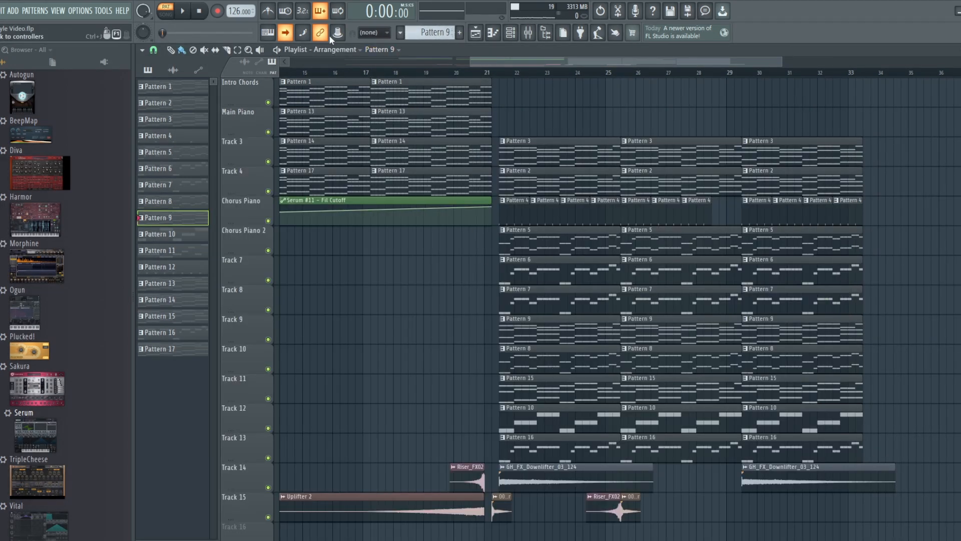
{"action": "left_click", "coordinate": [182, 10]}
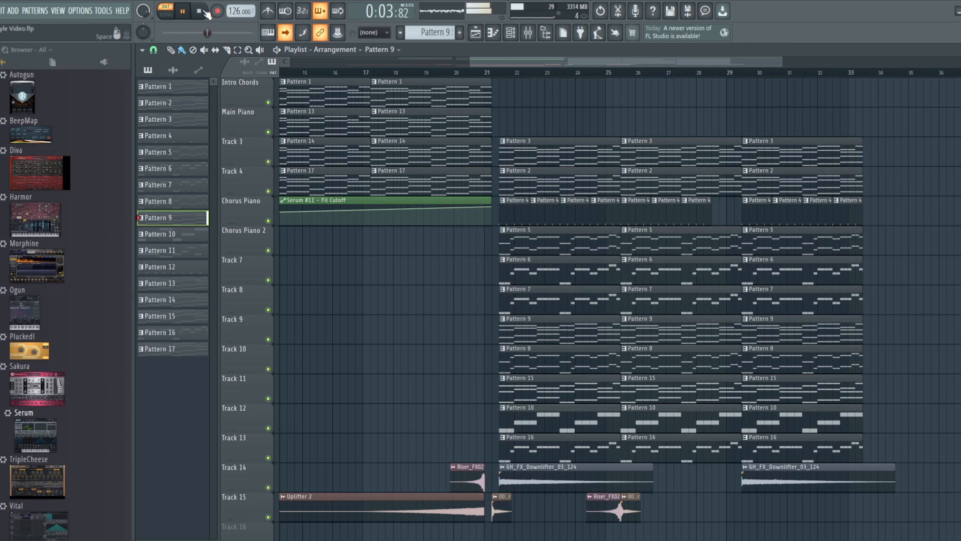
{"action": "left_click", "coordinate": [203, 11]}
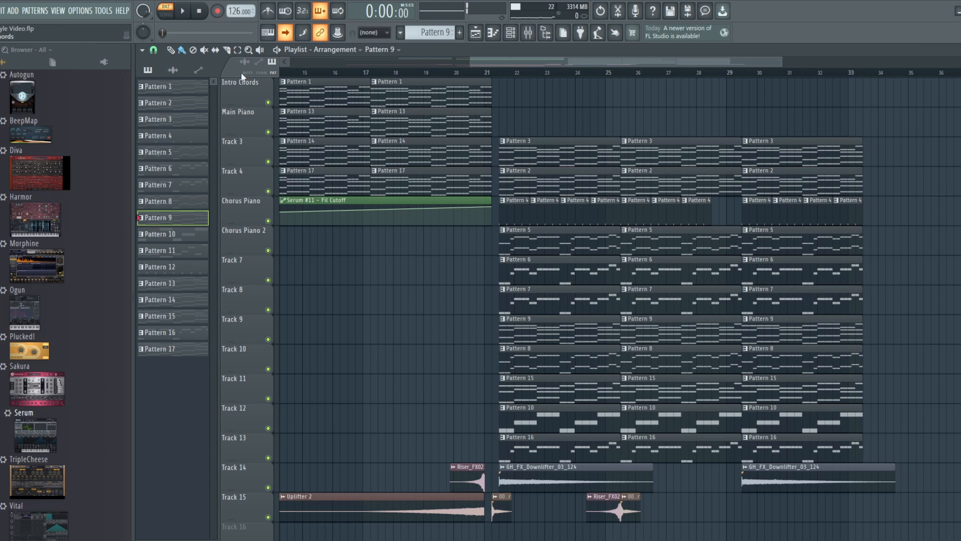
{"action": "left_click_drag", "start_coordinate": [431, 33], "coordinate": [432, 26]}
{"action": "left_click", "coordinate": [186, 12]}
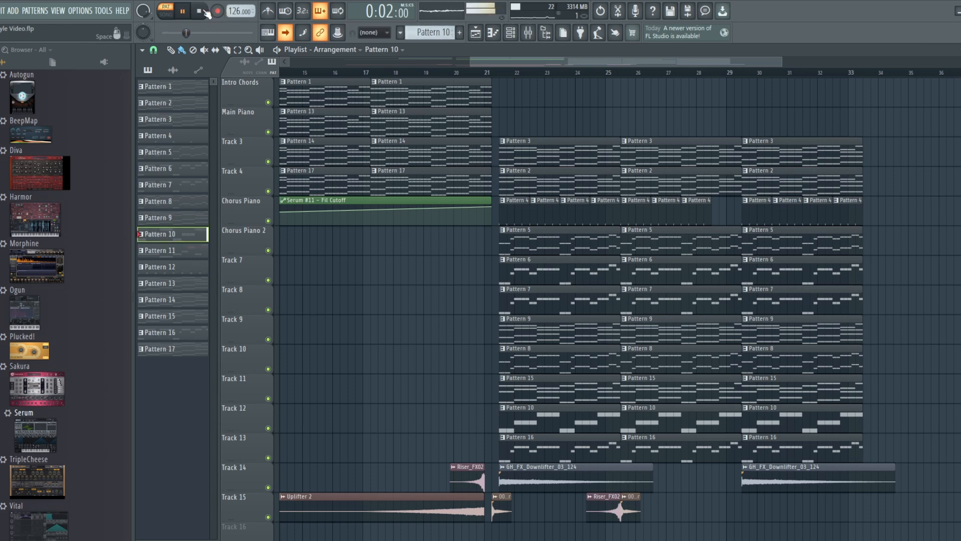
{"action": "left_click", "coordinate": [202, 12]}
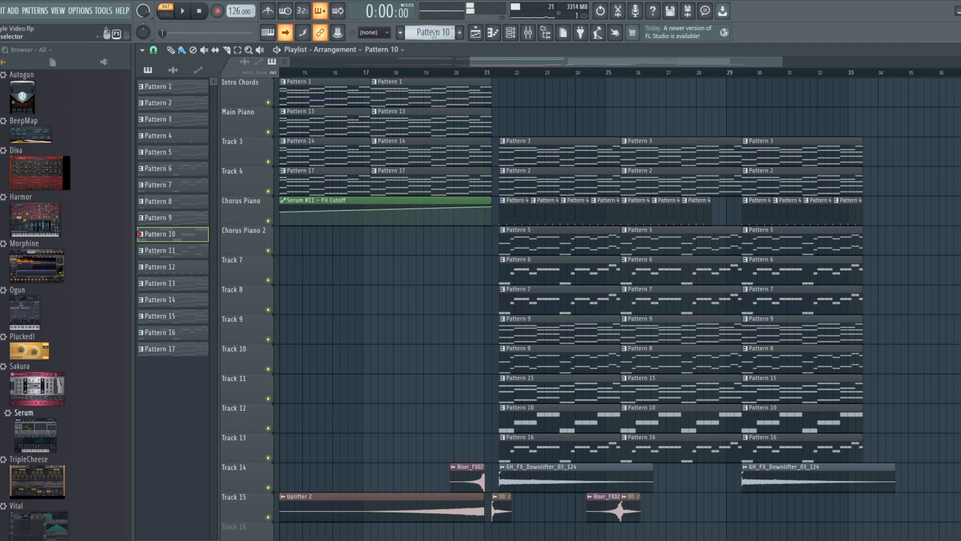
Step: Audition the later patterns up to Pattern 16, then open the channel rack
{"action": "left_click_drag", "start_coordinate": [442, 34], "coordinate": [441, 17]}
{"action": "left_click", "coordinate": [184, 12]}
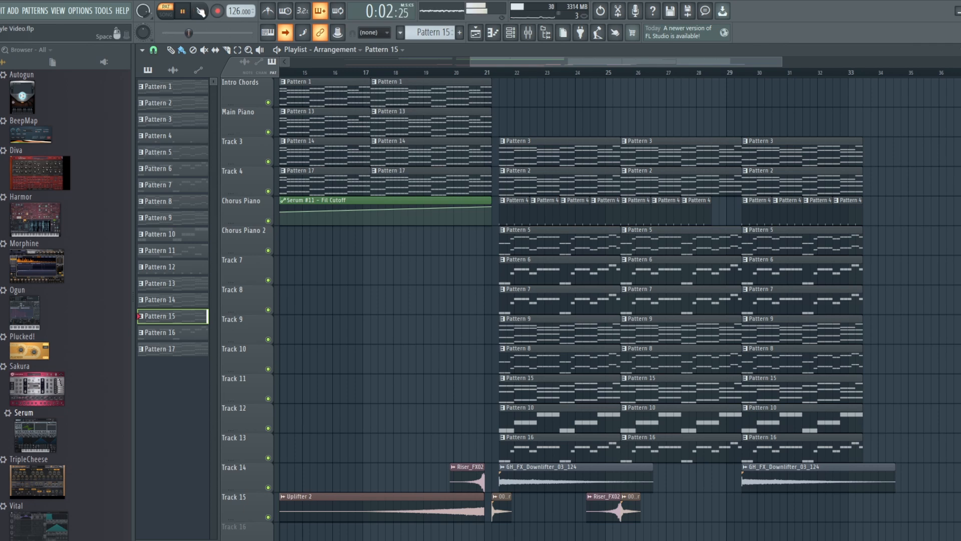
{"action": "left_click", "coordinate": [199, 12]}
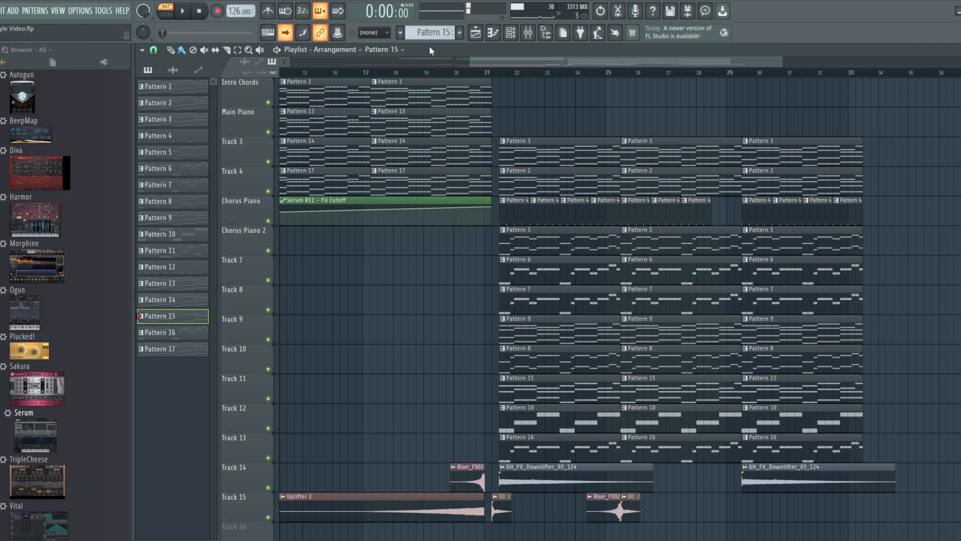
{"action": "left_click_drag", "start_coordinate": [431, 33], "coordinate": [430, 28]}
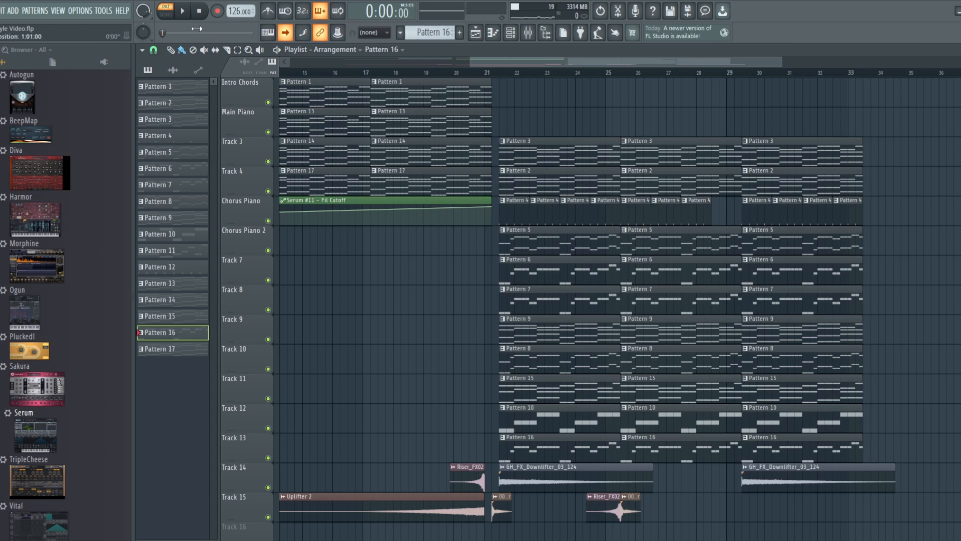
{"action": "left_click", "coordinate": [184, 12]}
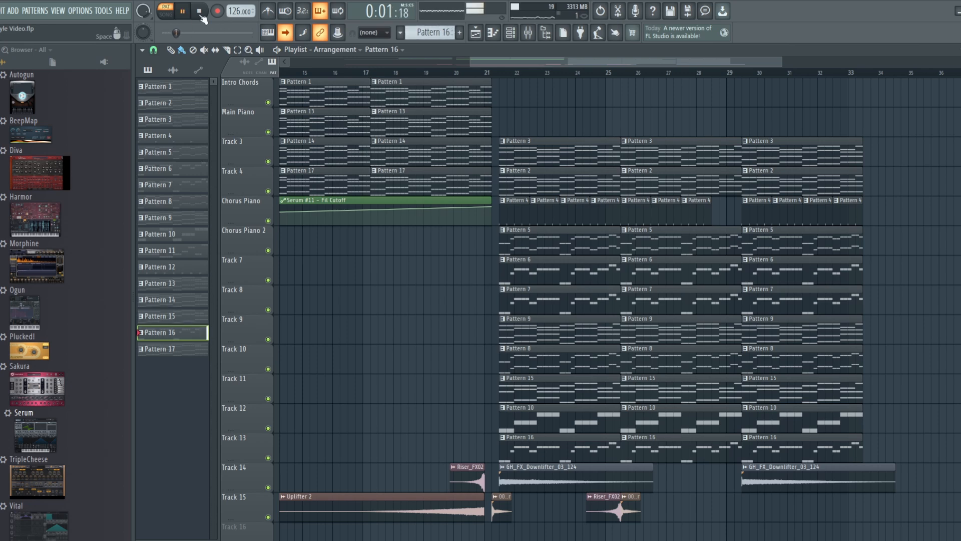
{"action": "left_click", "coordinate": [199, 11]}
{"action": "left_click", "coordinate": [511, 33]}
Step: Open the Lead Layer 3 Serum patch, then the mixer at its insert
{"action": "left_click", "coordinate": [277, 420]}
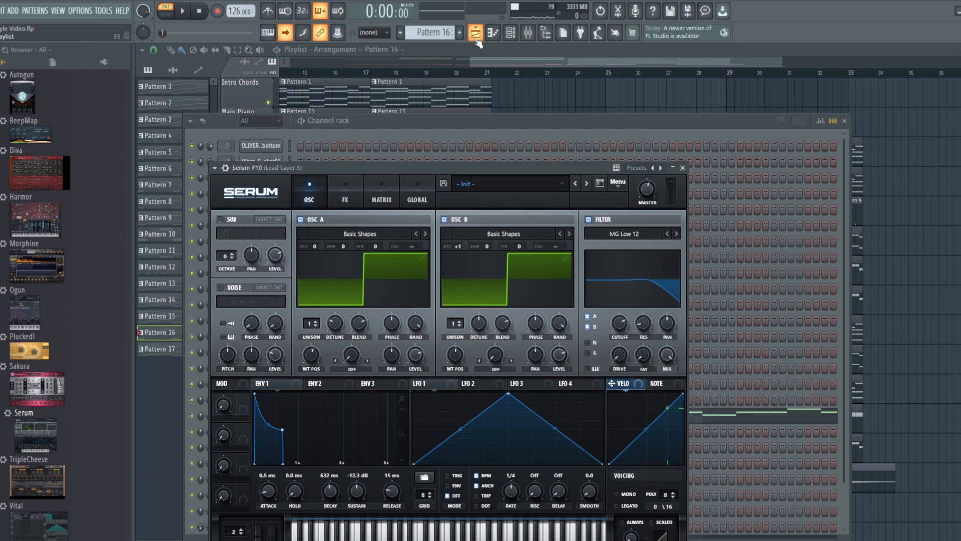
{"action": "left_click", "coordinate": [511, 33]}
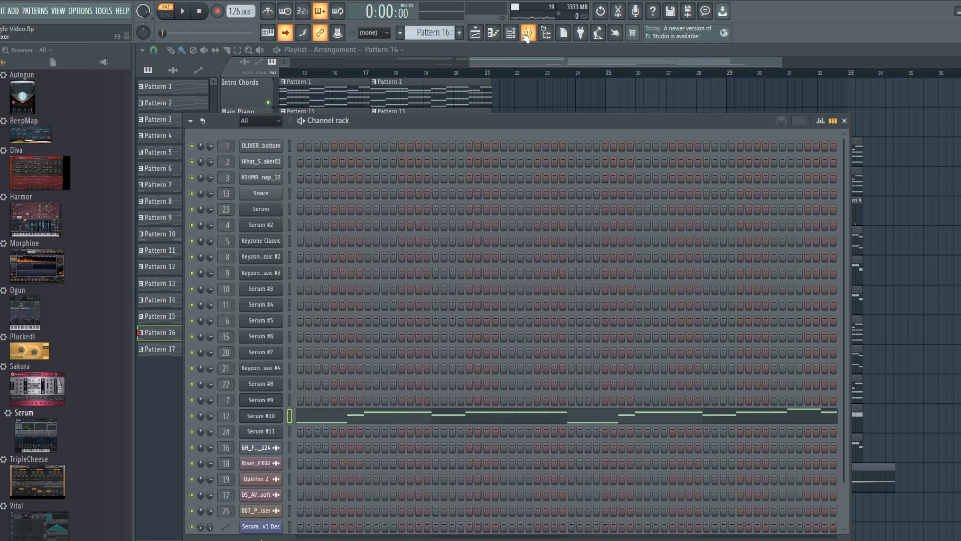
{"action": "left_click", "coordinate": [527, 33]}
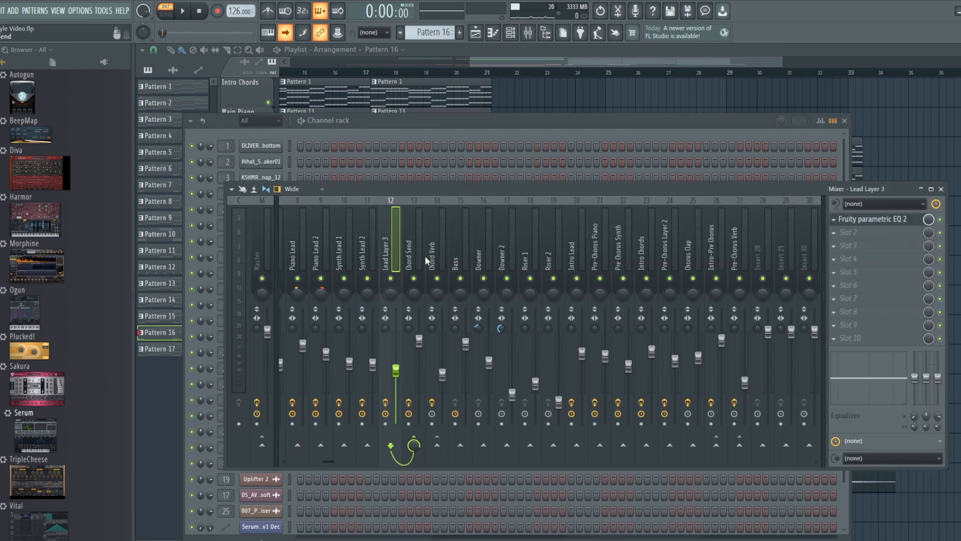
Step: Move the mixer window up and browse the inserts, including Piano Lead
{"action": "left_click_drag", "start_coordinate": [441, 256], "coordinate": [451, 223]}
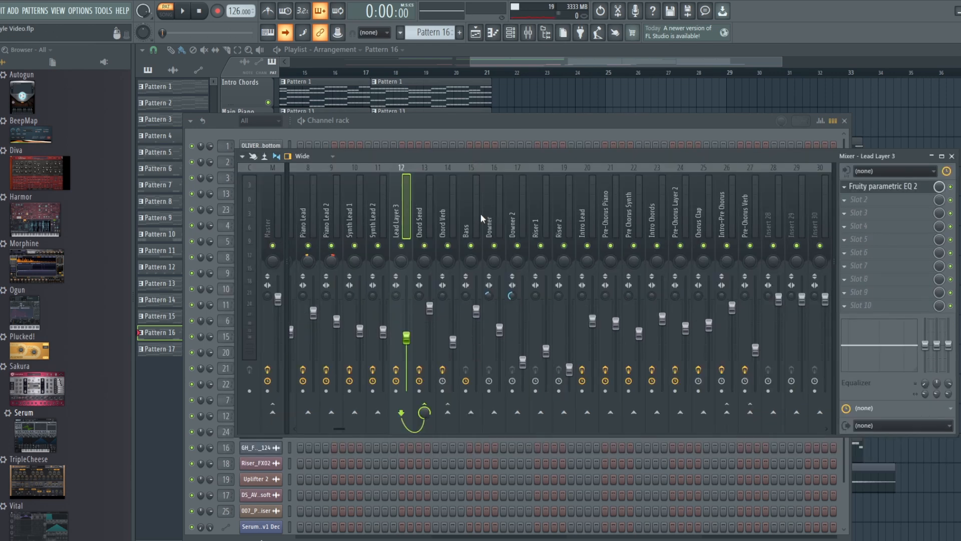
{"action": "scroll", "coordinate": [480, 213], "scroll_direction": "up", "scroll_amount": 5}
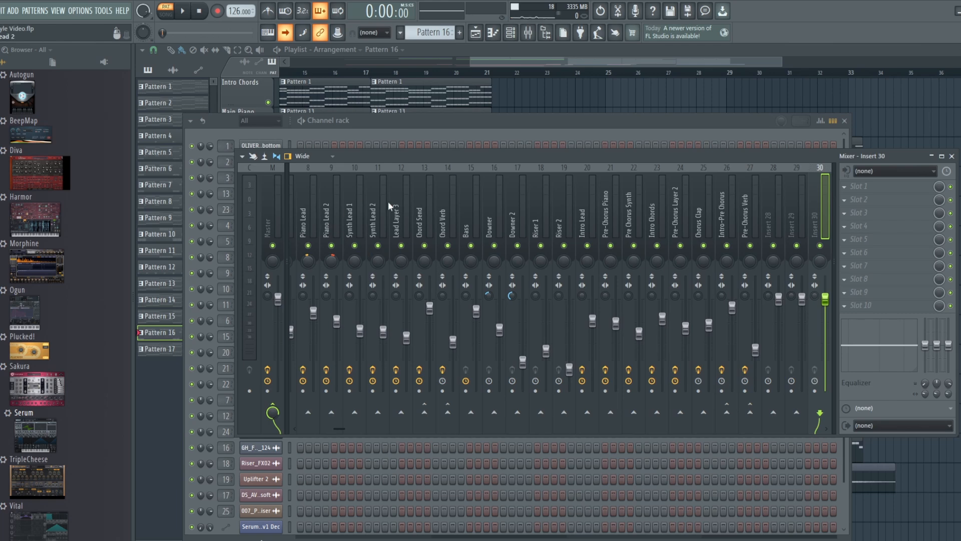
{"action": "left_click", "coordinate": [312, 200]}
{"action": "scroll", "coordinate": [363, 230], "scroll_direction": "up", "scroll_amount": 2}
{"action": "scroll", "coordinate": [365, 233], "scroll_direction": "up", "scroll_amount": 1}
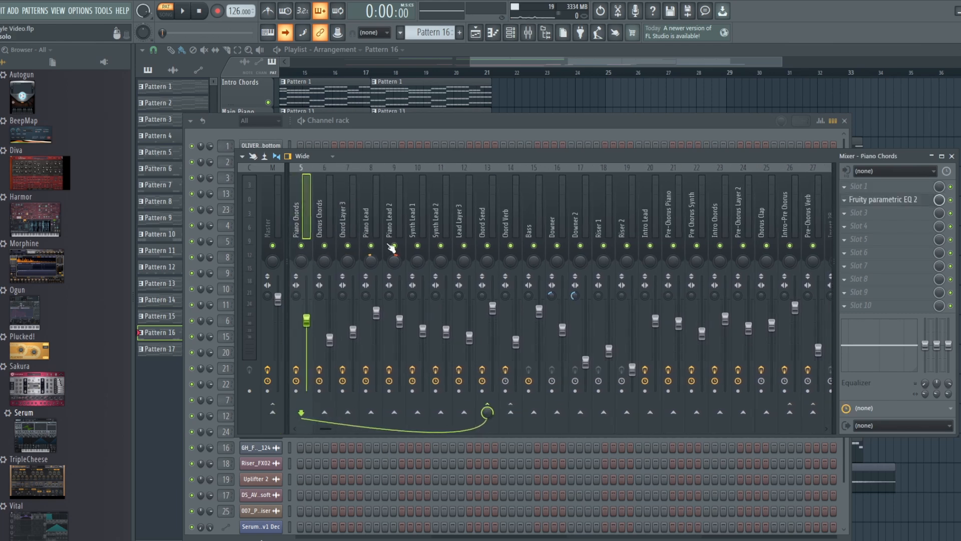
{"action": "scroll", "coordinate": [391, 247], "scroll_direction": "up", "scroll_amount": 2}
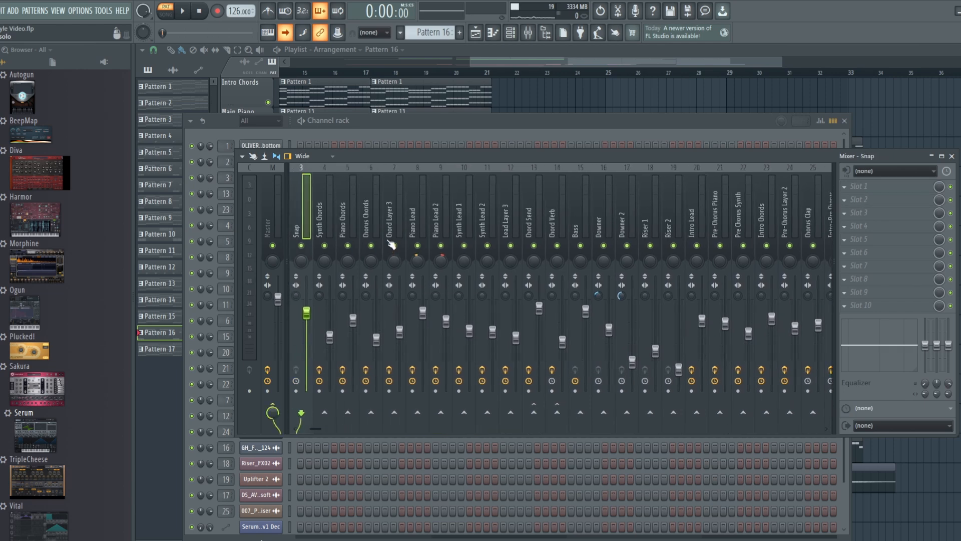
{"action": "scroll", "coordinate": [503, 235], "scroll_direction": "up", "scroll_amount": 1}
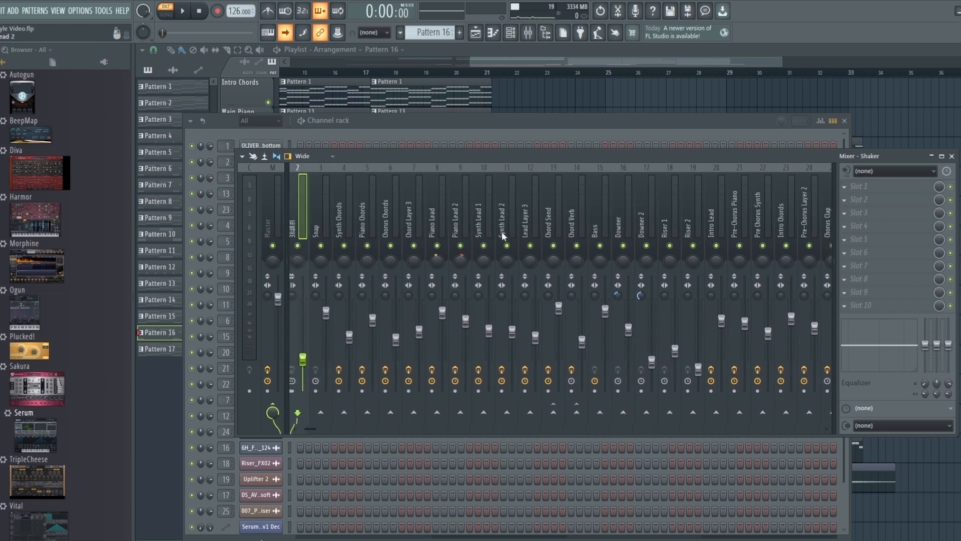
{"action": "scroll", "coordinate": [503, 235], "scroll_direction": "down", "scroll_amount": 10}
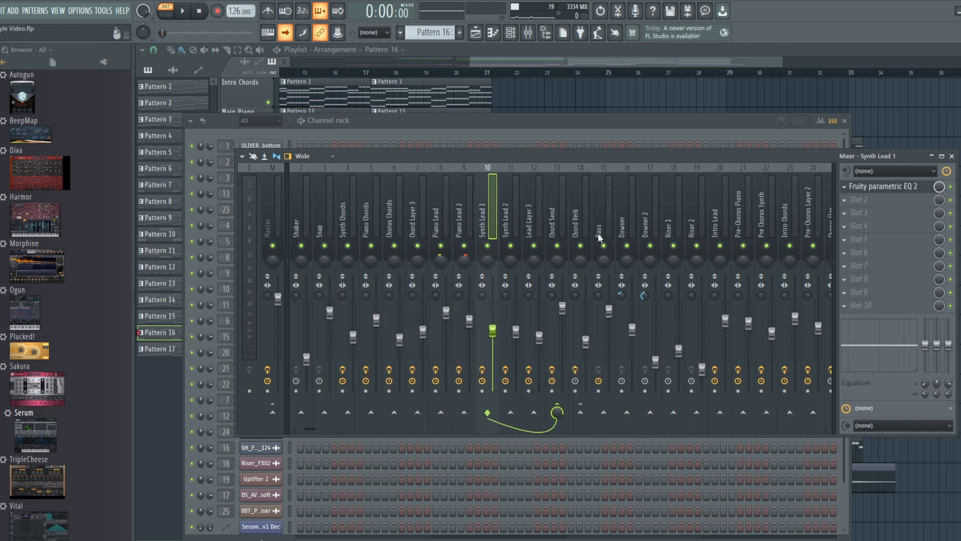
Step: Compare the Chord Send and Chord Verb effect chains, ending on Chord Send
{"action": "left_click", "coordinate": [560, 211]}
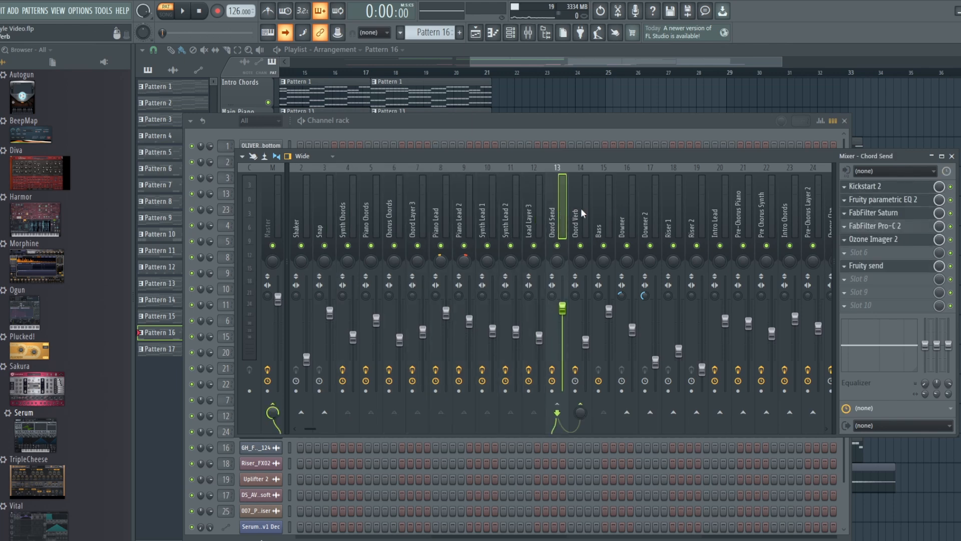
{"action": "left_click", "coordinate": [581, 209]}
{"action": "left_click", "coordinate": [560, 230]}
Step: Nudge the Kickstart 2 curve on Chord Send three fine steps earlier, then close back to the playlist
{"action": "left_click", "coordinate": [884, 186]}
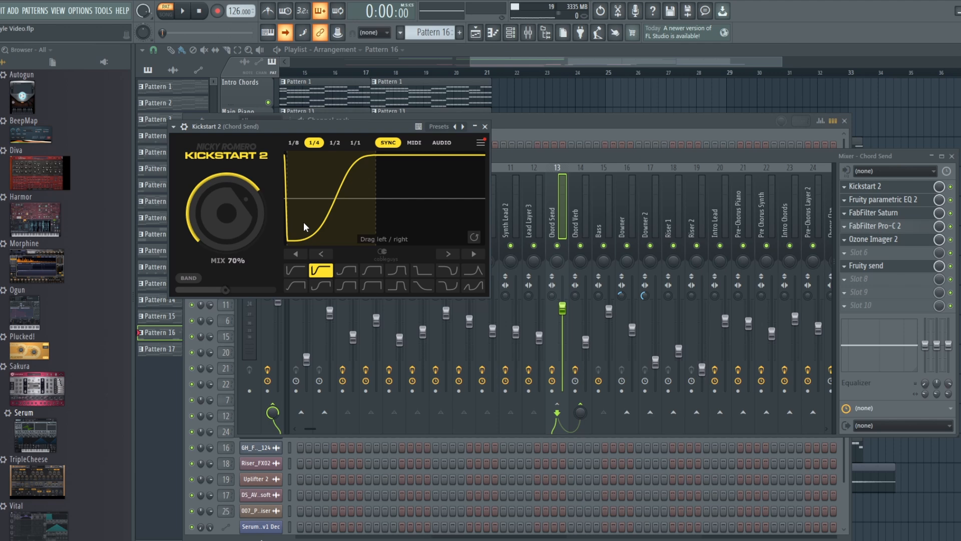
{"action": "left_click", "coordinate": [321, 254]}
{"action": "left_click", "coordinate": [322, 254]}
{"action": "left_click", "coordinate": [322, 253]}
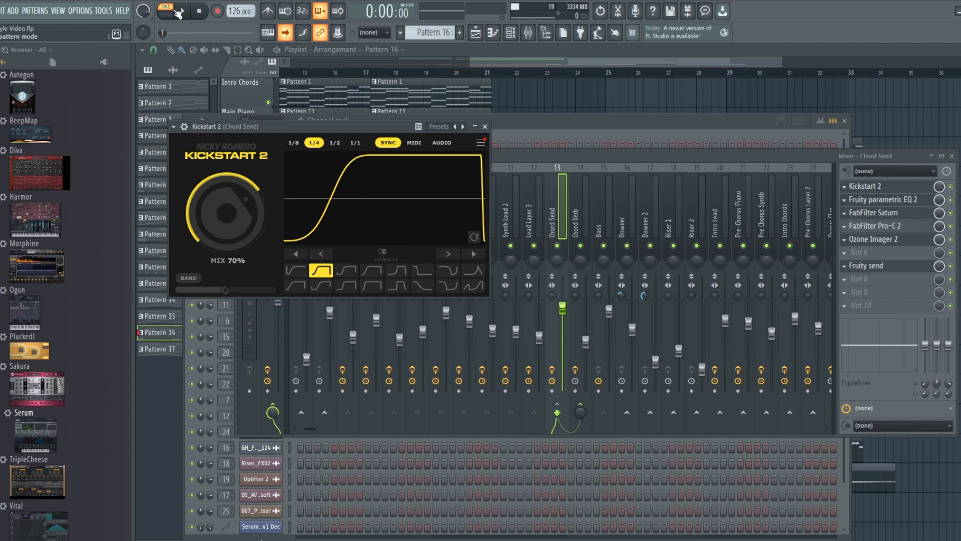
{"action": "left_click", "coordinate": [587, 65]}
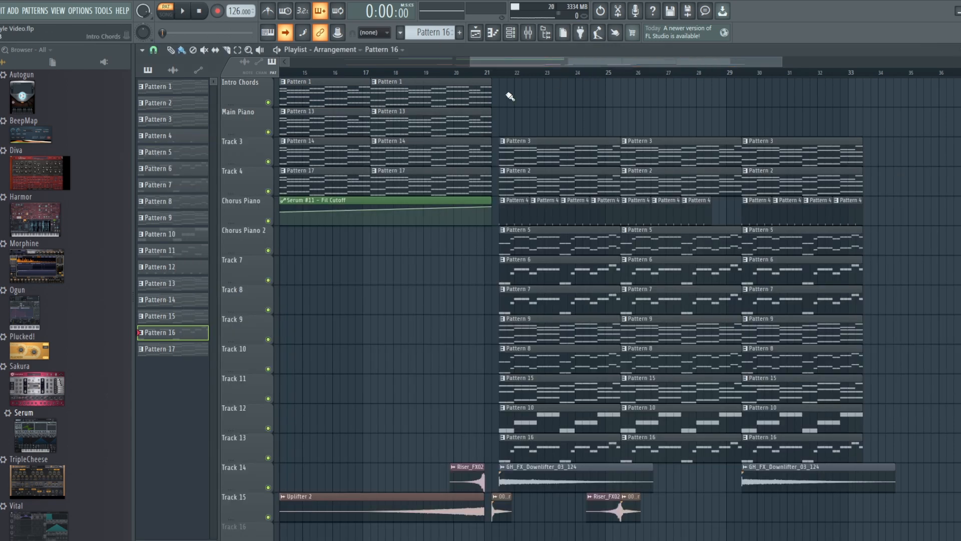
Step: Set the song position to bar 21 and open the channel rack and mixer
{"action": "left_click", "coordinate": [499, 73]}
{"action": "left_click", "coordinate": [510, 33]}
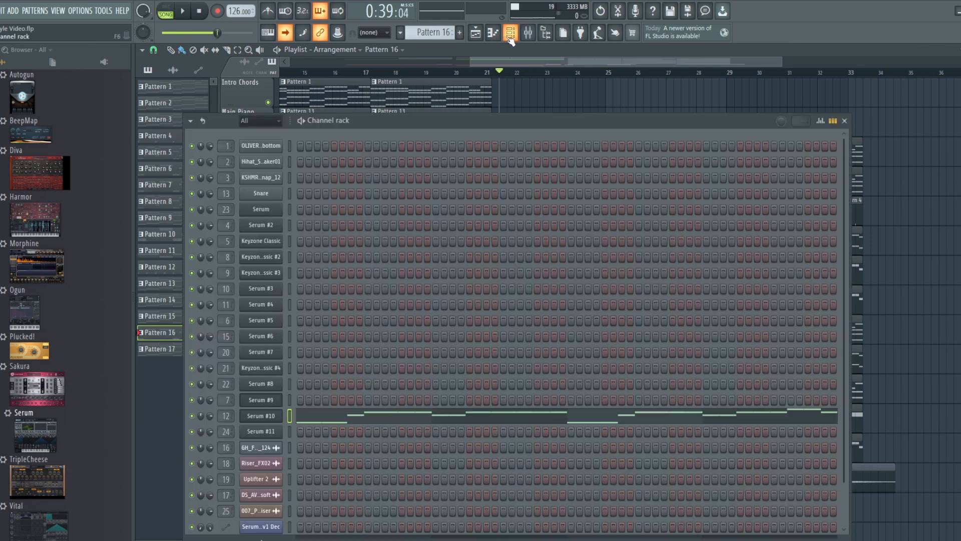
{"action": "key", "text": "F9"}
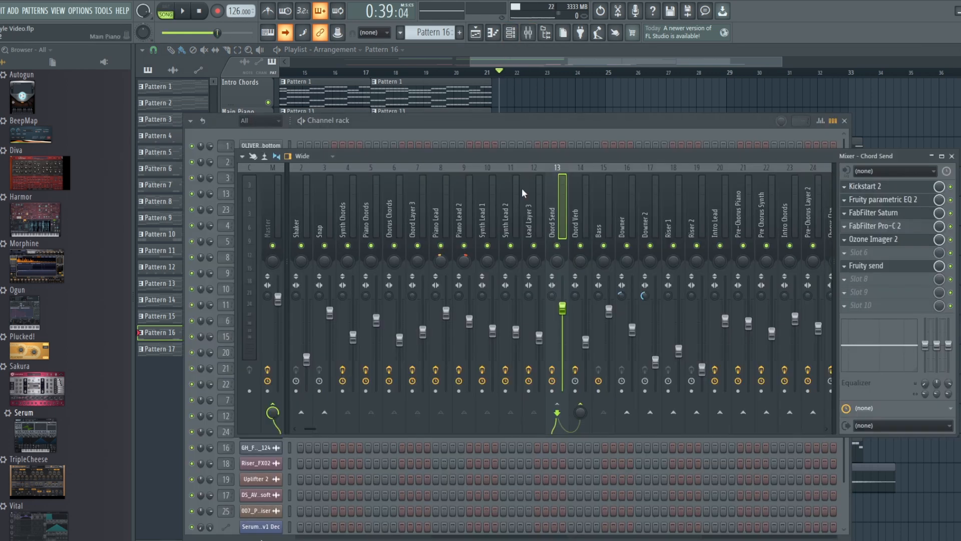
{"action": "scroll", "coordinate": [533, 108], "scroll_direction": "down", "scroll_amount": 1}
Step: Play and stop the song from bar 21, then reopen Kickstart 2 on Chord Send
{"action": "key", "text": "space"}
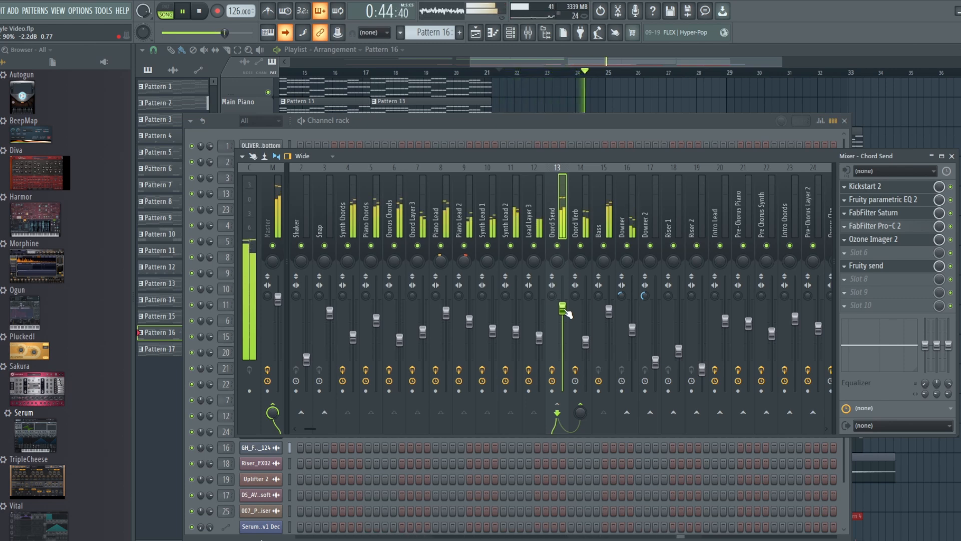
{"action": "key", "text": "space"}
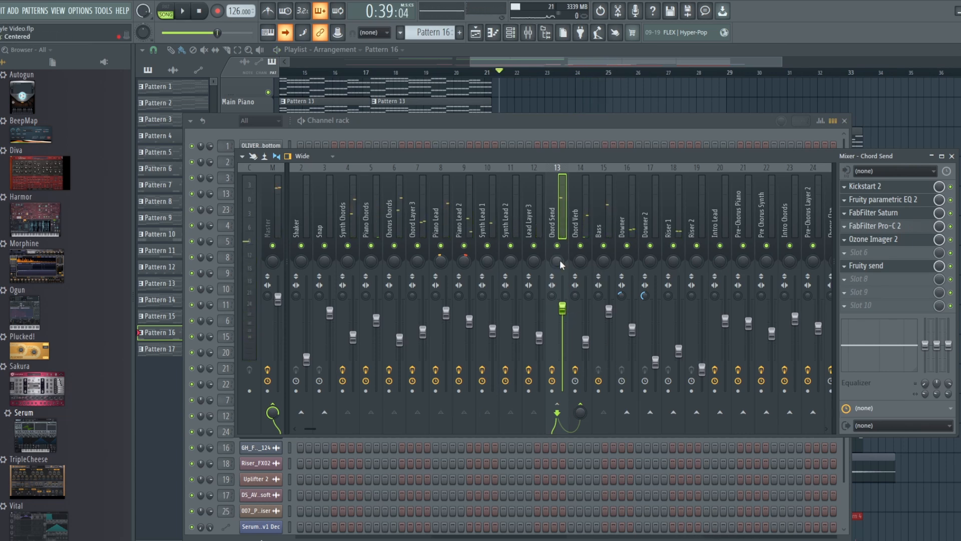
{"action": "left_click", "coordinate": [868, 186]}
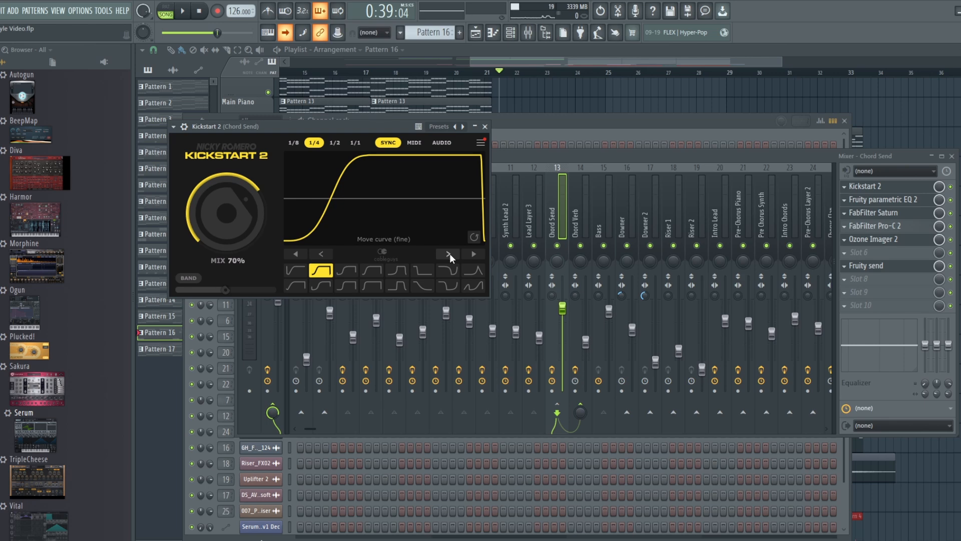
Step: Play the song to hear the chords ducked by Kickstart 2 at 1/4 sync and 70% mix, then stop
{"action": "left_click", "coordinate": [190, 10]}
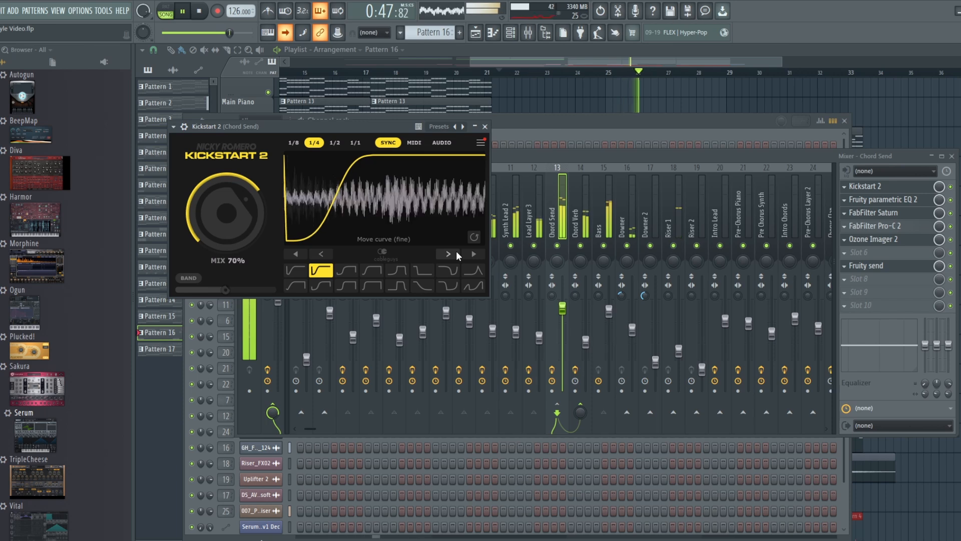
{"action": "left_click", "coordinate": [200, 11]}
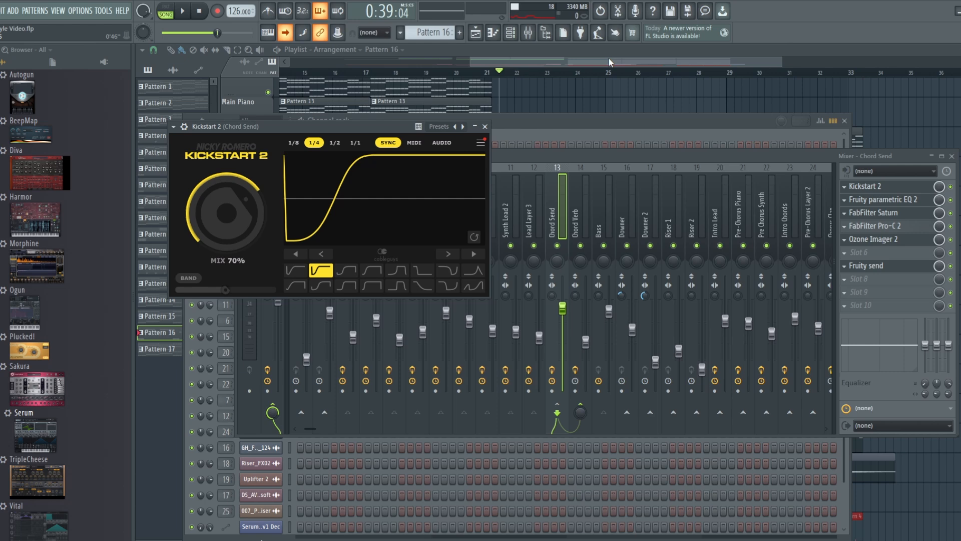
Step: Close the plugin, mixer and channel rack windows with F12, then audition the song from bar 21
{"action": "key", "text": "F12"}
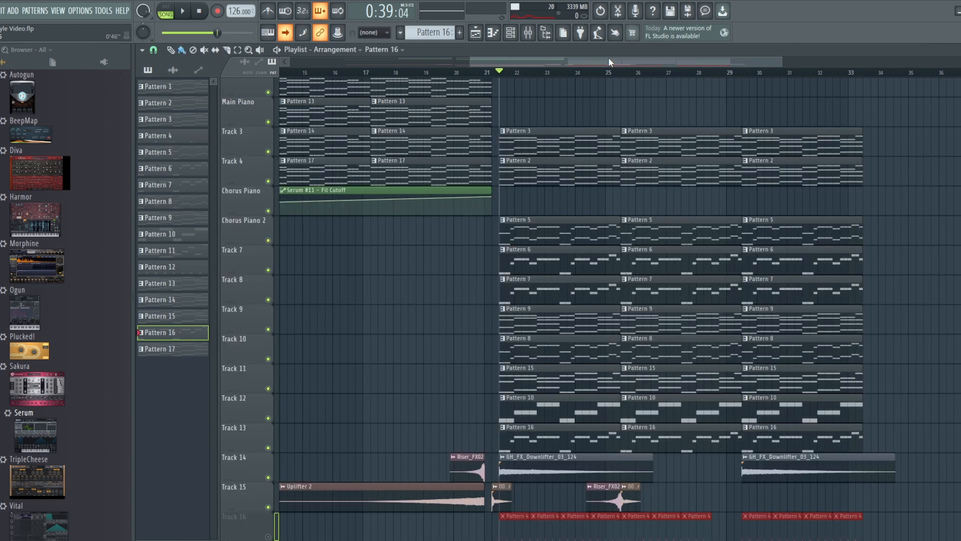
{"action": "left_click", "coordinate": [183, 11]}
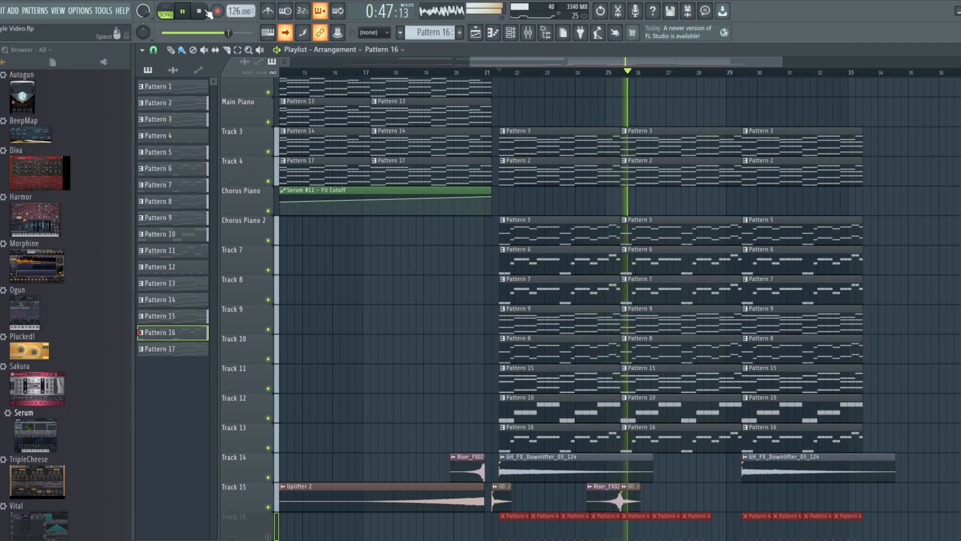
{"action": "left_click", "coordinate": [206, 11]}
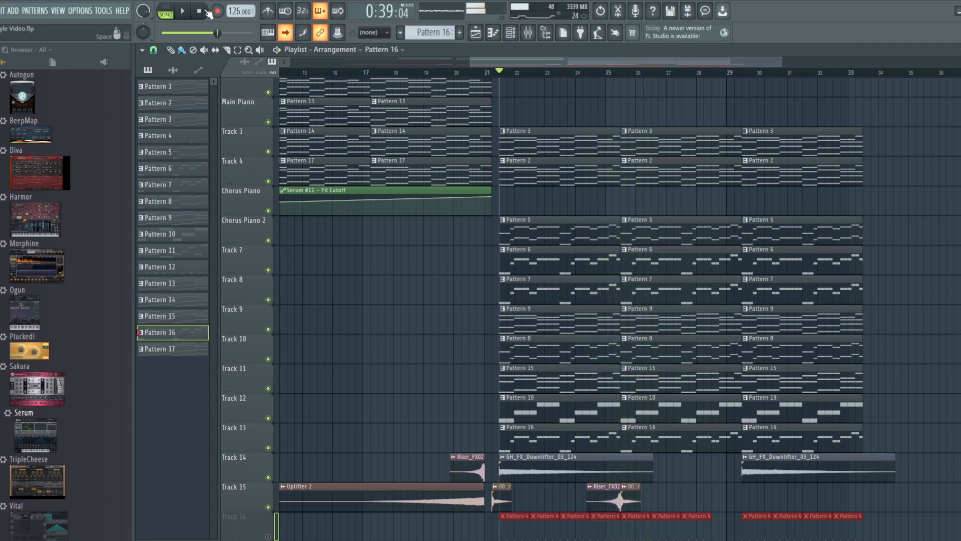
Step: Unmute Track 16 and replay the section to hear its Pattern 4 clips
{"action": "scroll", "coordinate": [262, 479], "scroll_direction": "down", "scroll_amount": 2}
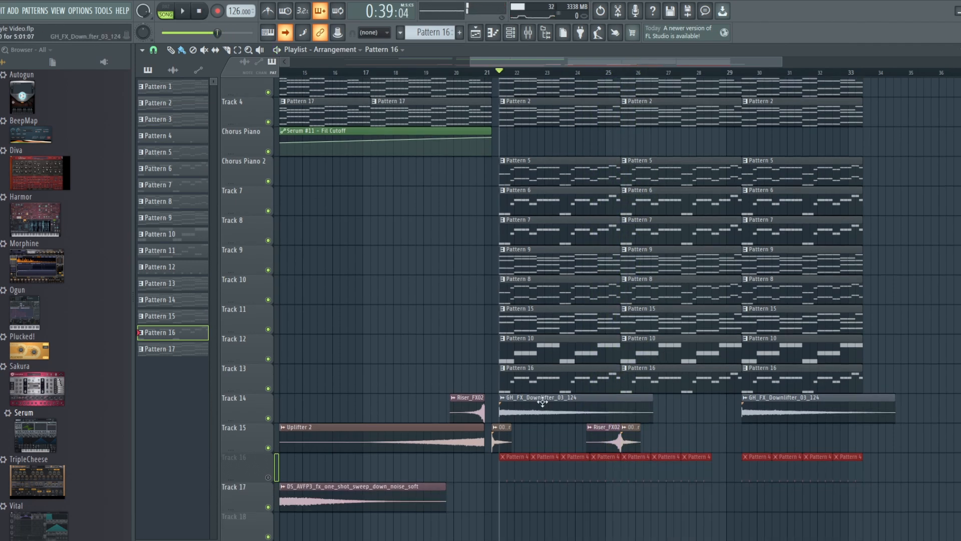
{"action": "left_click", "coordinate": [268, 478]}
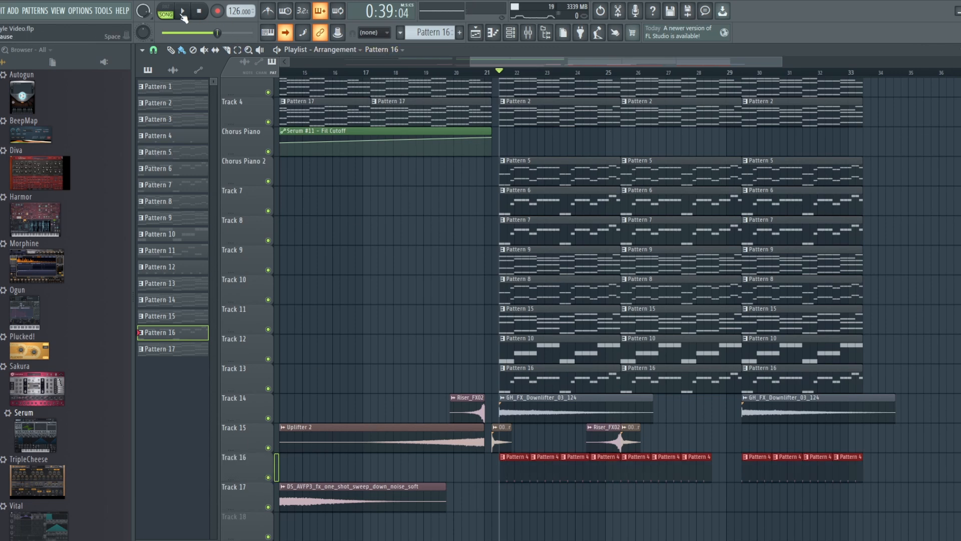
{"action": "left_click", "coordinate": [183, 12]}
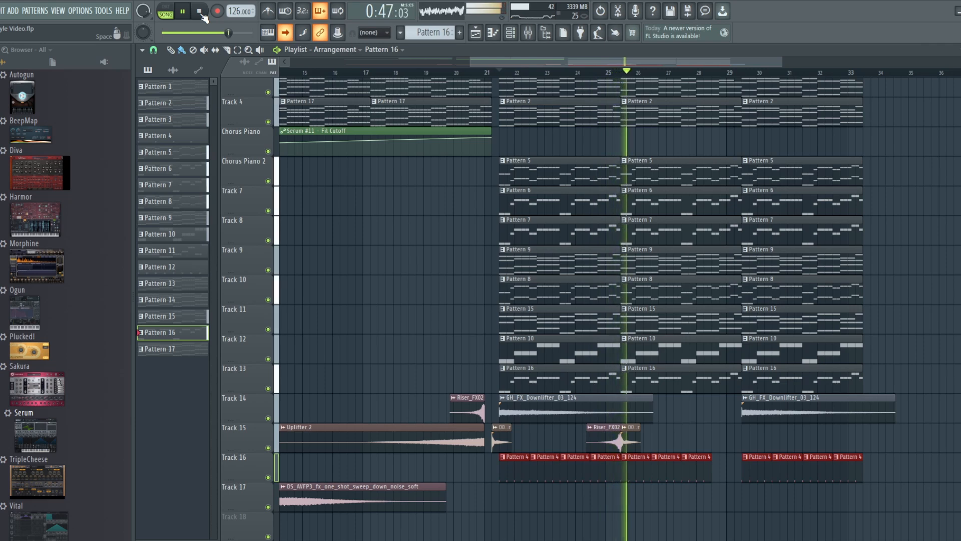
{"action": "left_click", "coordinate": [201, 14]}
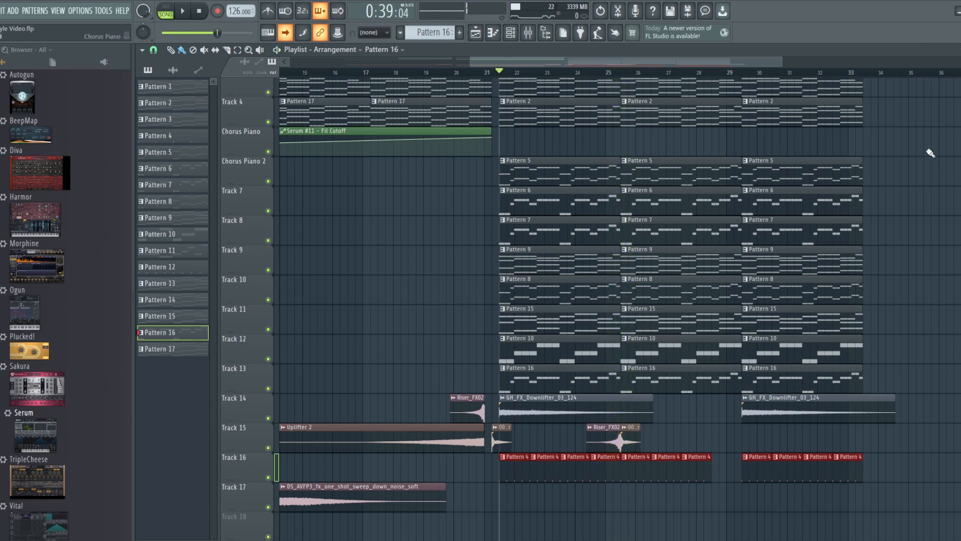